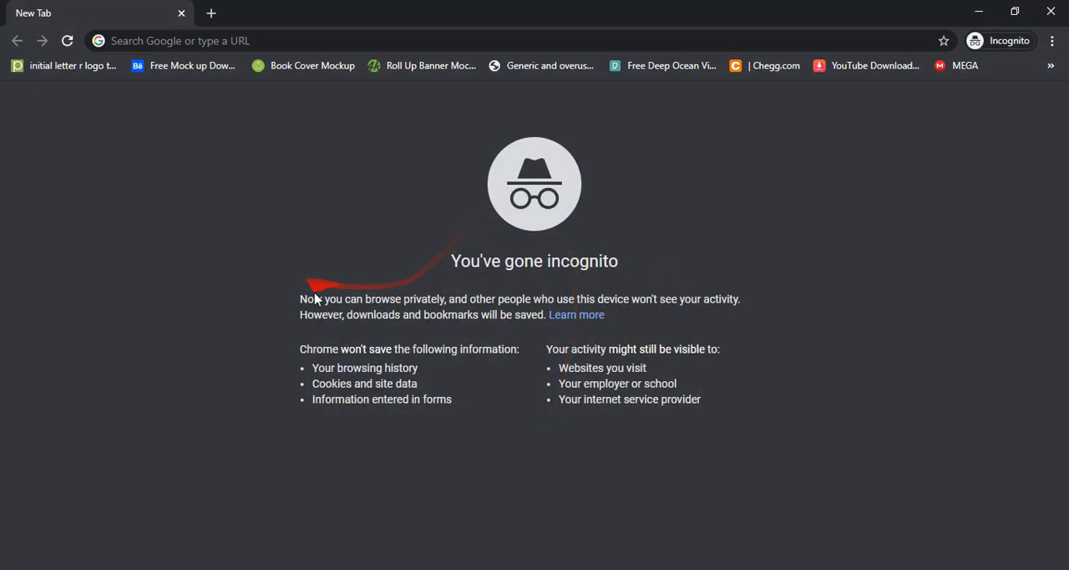
Search 'shutterstock contributor' from the address bar and reach the contributor site
{"action": "left_click", "coordinate": [284, 39]}
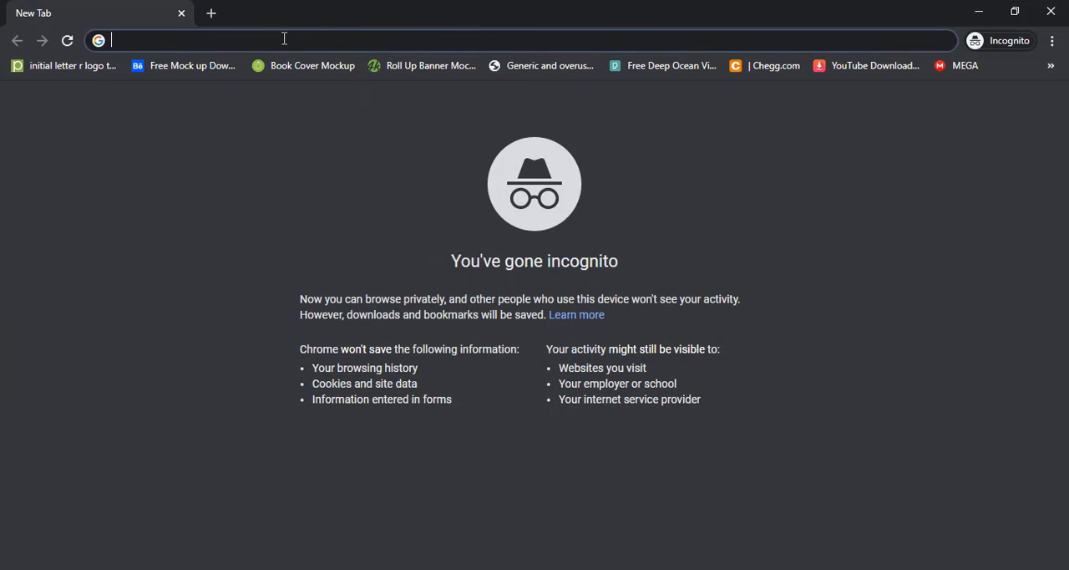
{"action": "type", "text": "shutter"}
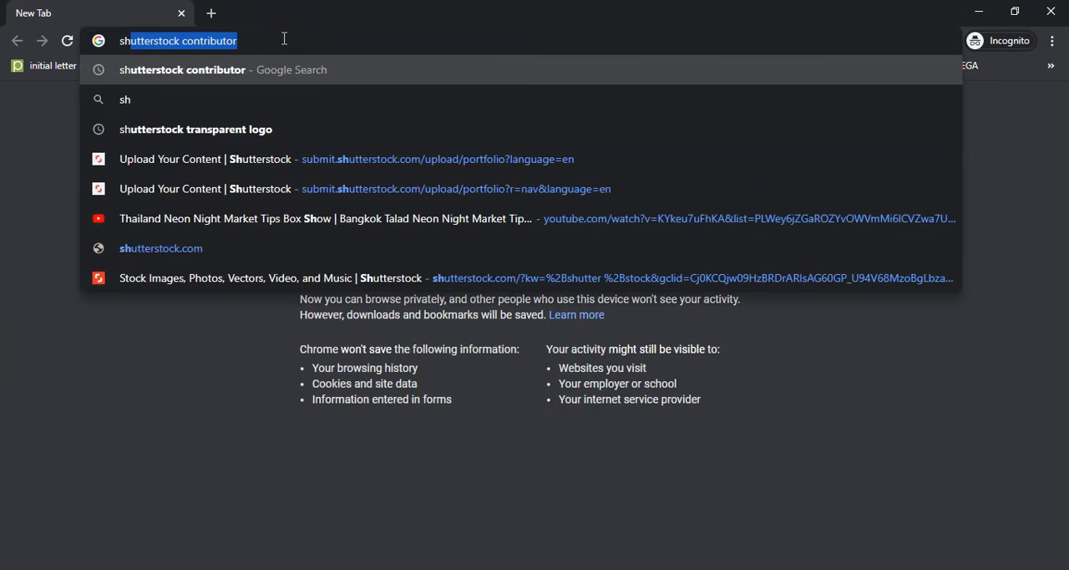
{"action": "type", "text": "sto"}
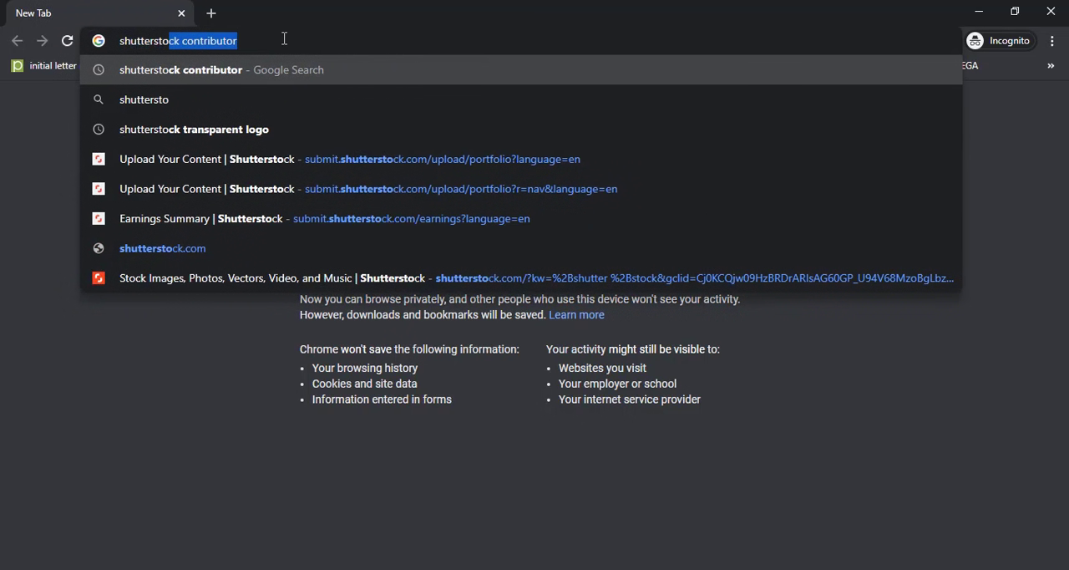
{"action": "key", "text": "Return"}
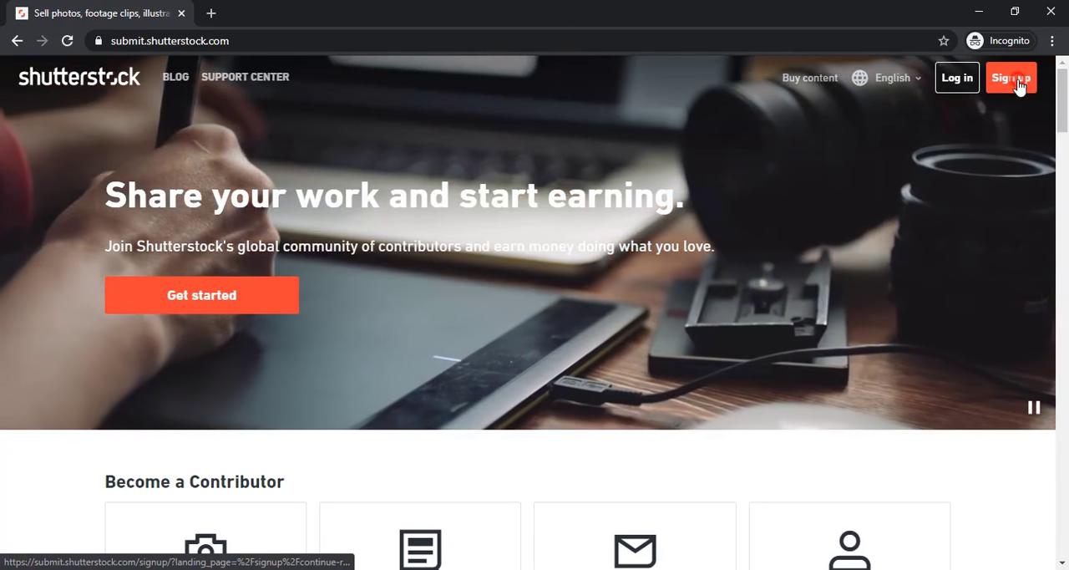
Fill the sign-up form's name, email and password from saved autofill and submit it
{"action": "left_click", "coordinate": [1021, 86]}
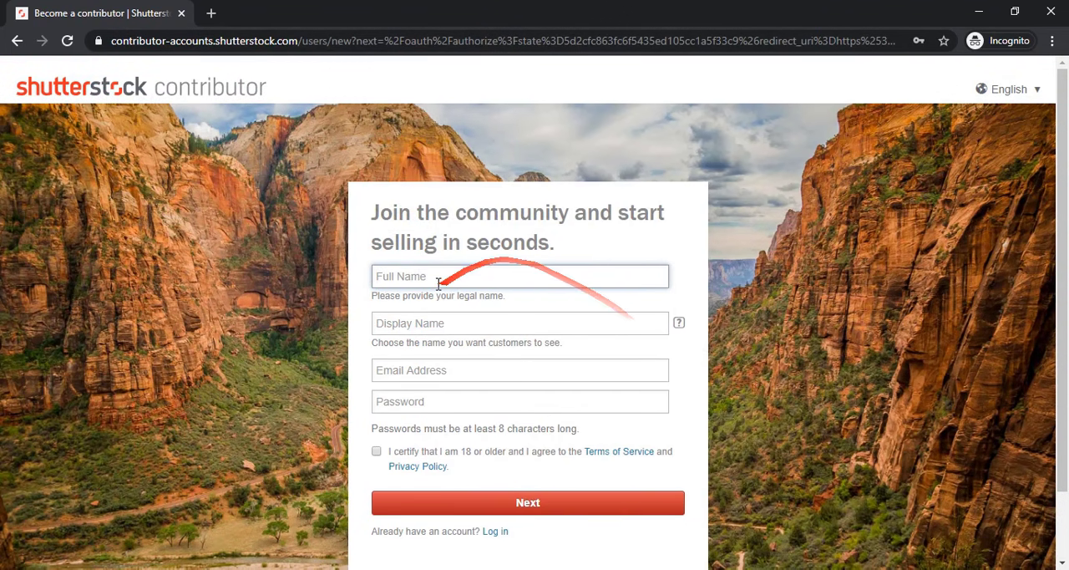
{"action": "left_click", "coordinate": [437, 275]}
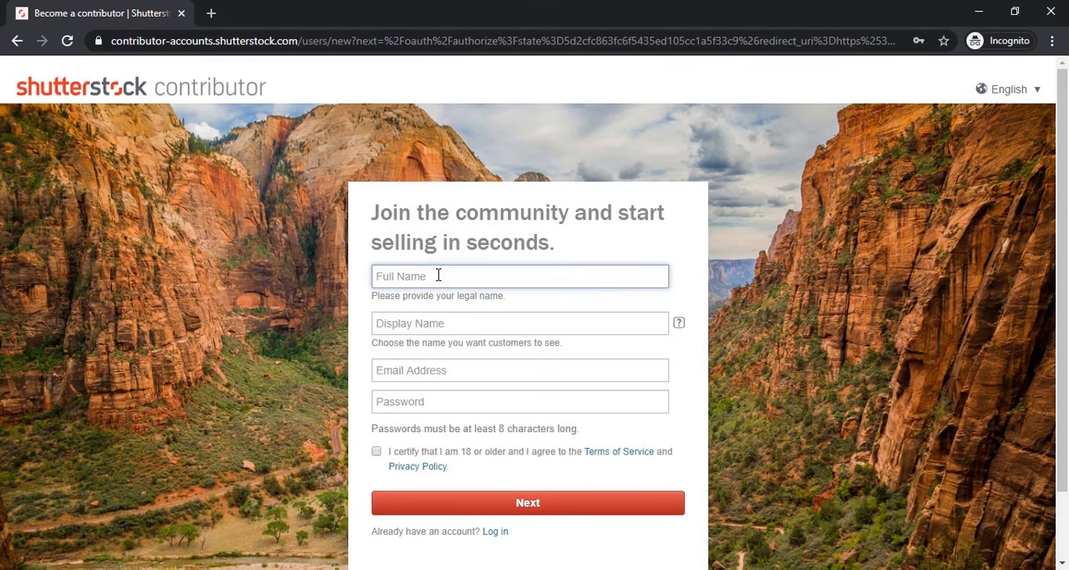
{"action": "type", "text": "Abul Monsur"}
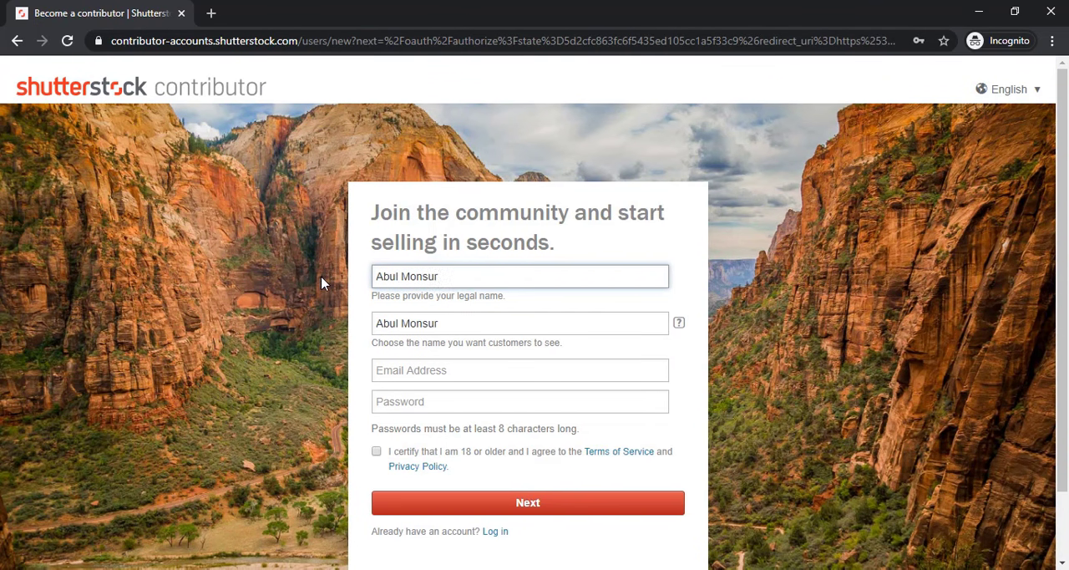
{"action": "left_click", "coordinate": [544, 370]}
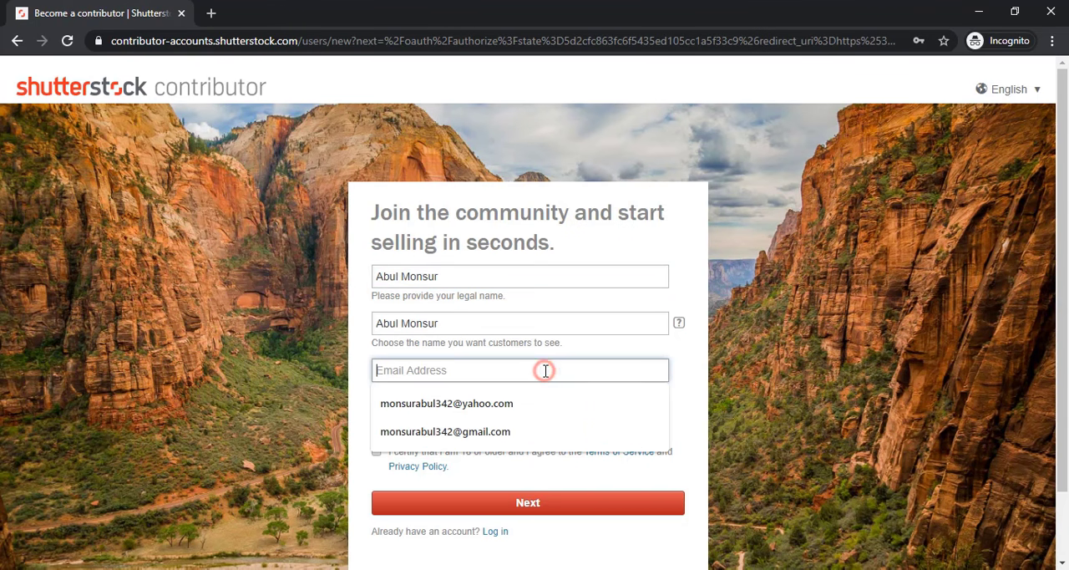
{"action": "left_click", "coordinate": [711, 419]}
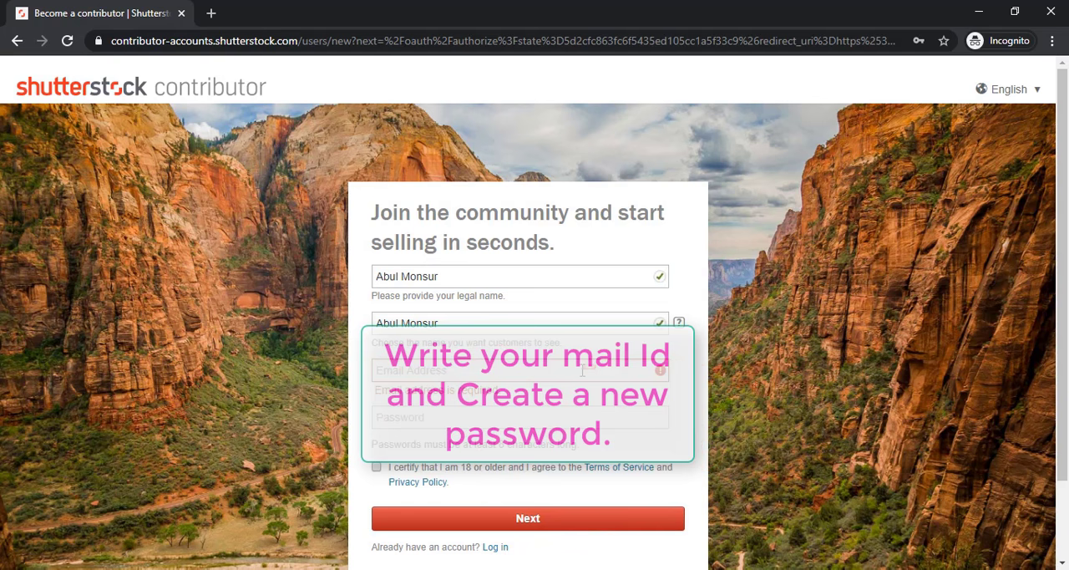
{"action": "left_click", "coordinate": [551, 370]}
{"action": "left_click", "coordinate": [447, 403]}
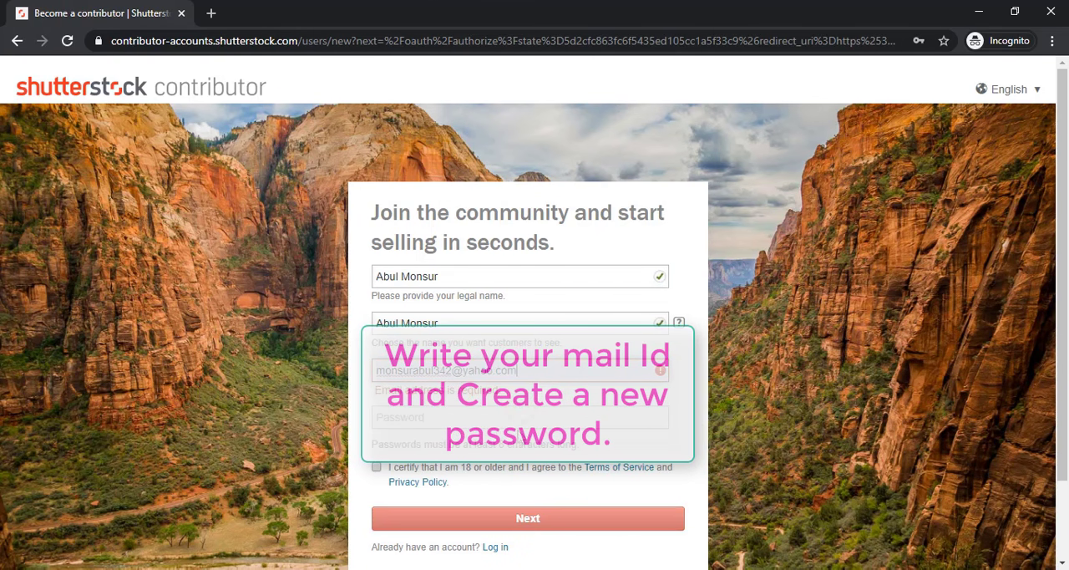
{"action": "left_click", "coordinate": [520, 417]}
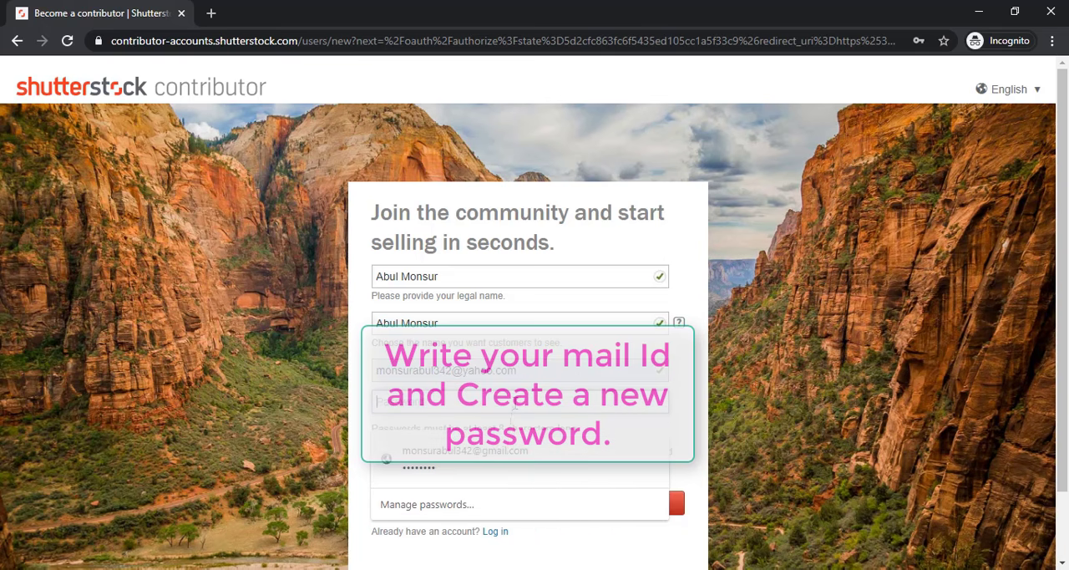
{"action": "left_click", "coordinate": [467, 439]}
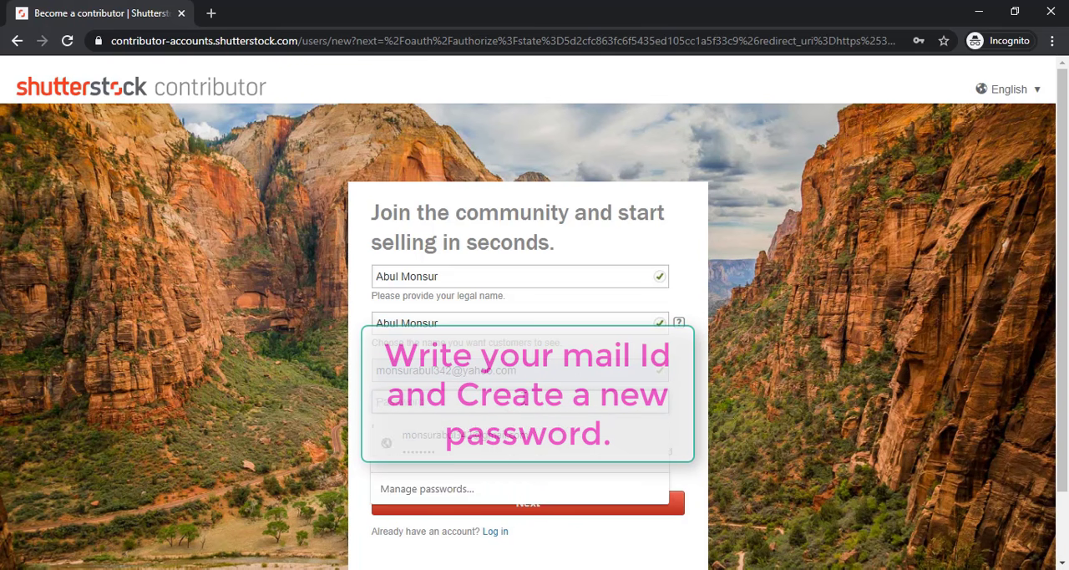
{"action": "type", "text": "a"}
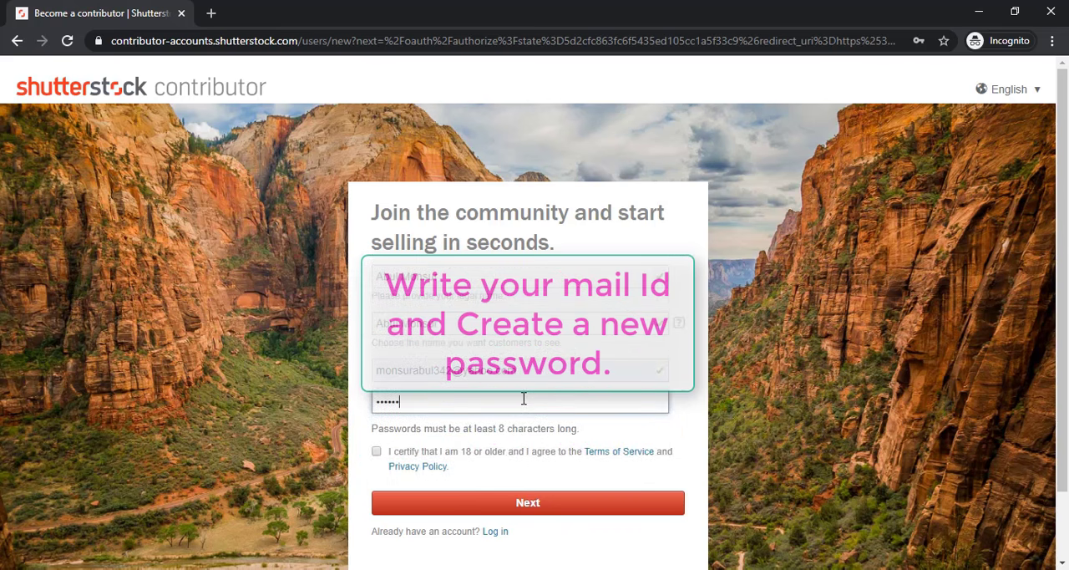
{"action": "scroll", "coordinate": [534, 334], "scroll_direction": "down", "scroll_amount": 1}
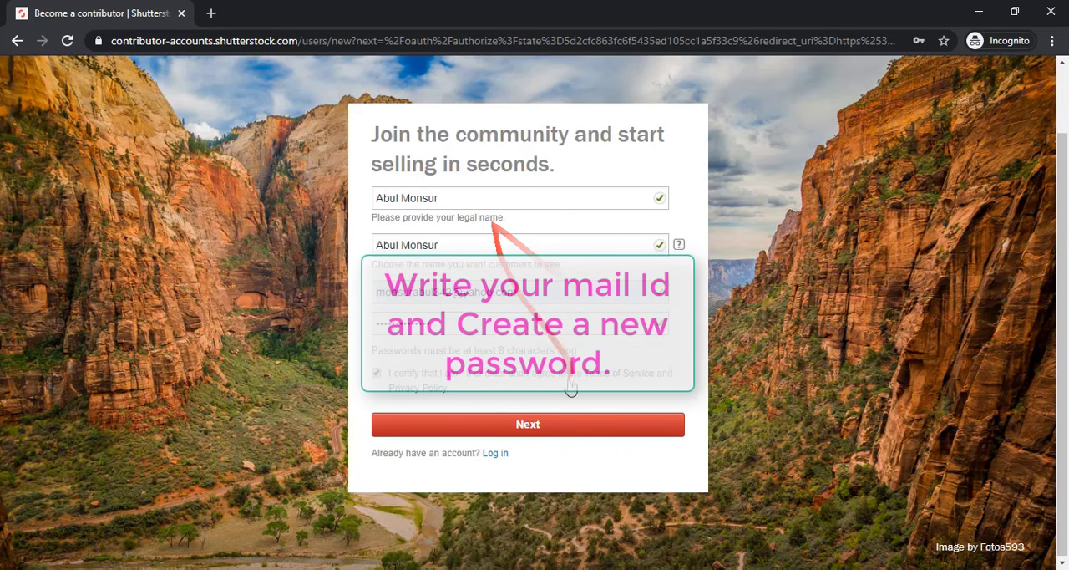
{"action": "left_click", "coordinate": [529, 426]}
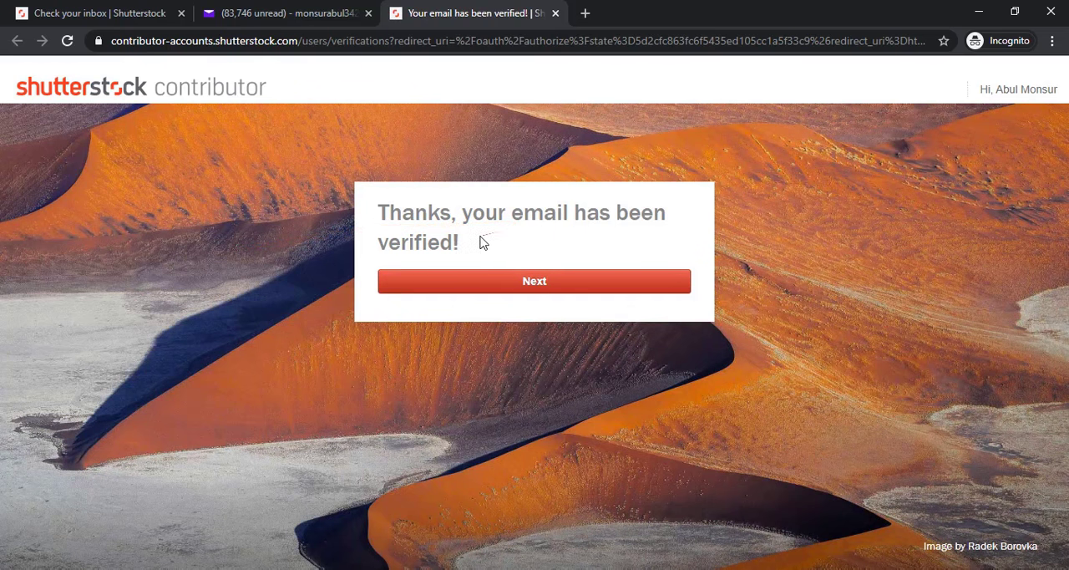
Continue past email verification and select India as the country on the address form
{"action": "left_click", "coordinate": [534, 282]}
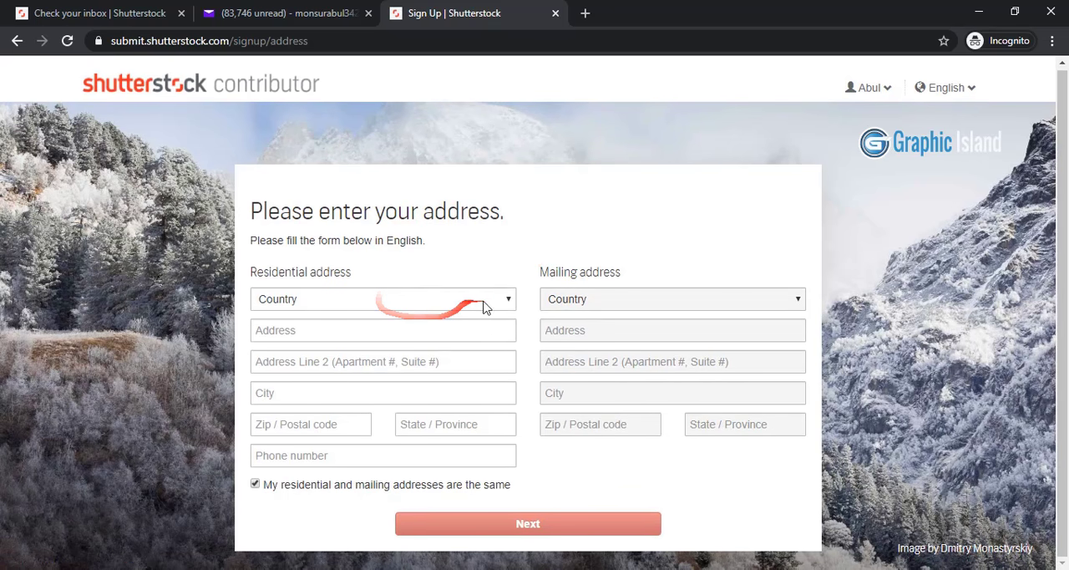
{"action": "left_click", "coordinate": [504, 299]}
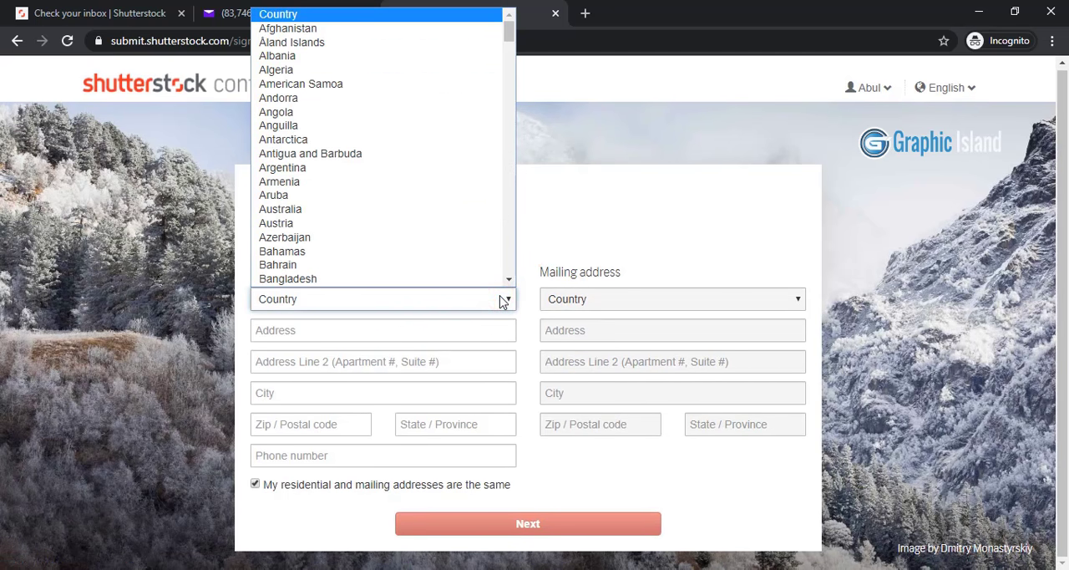
{"action": "scroll", "coordinate": [426, 207], "scroll_direction": "down", "scroll_amount": 5}
{"action": "scroll", "coordinate": [426, 207], "scroll_direction": "down", "scroll_amount": 5}
{"action": "scroll", "coordinate": [426, 207], "scroll_direction": "down", "scroll_amount": 5}
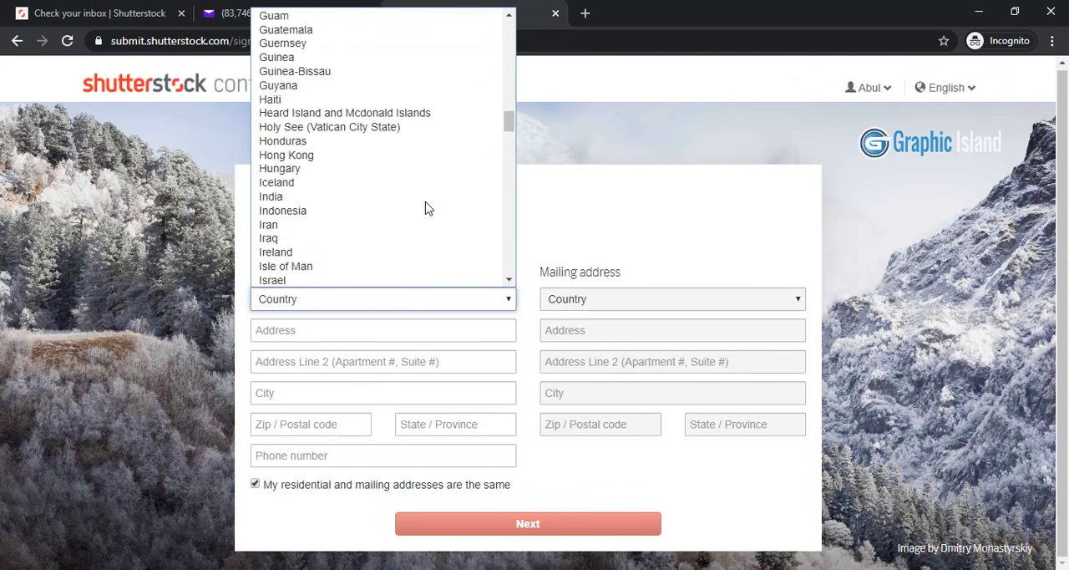
{"action": "left_click", "coordinate": [299, 198]}
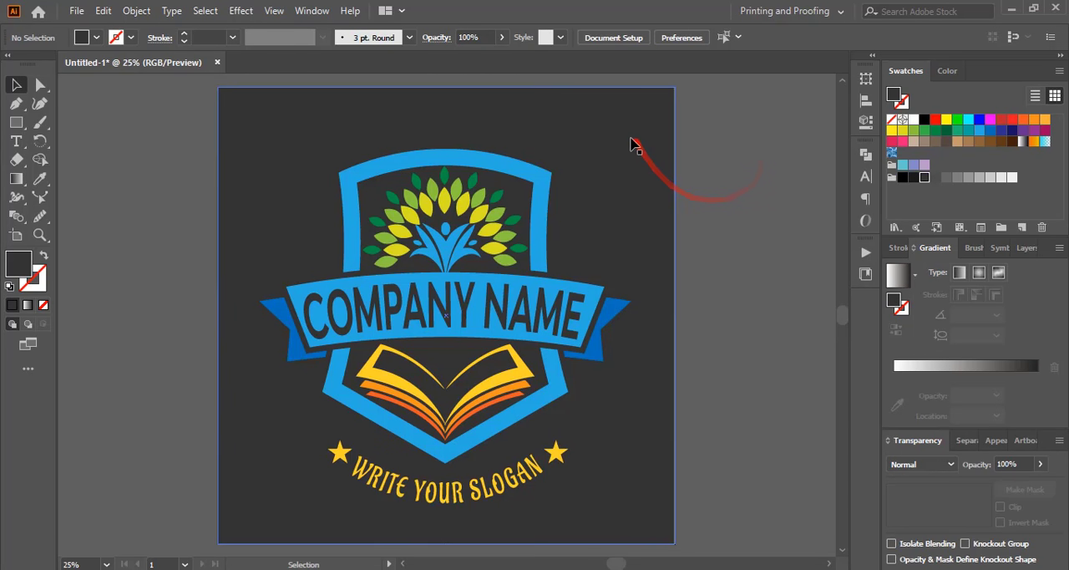
{"action": "left_click", "coordinate": [643, 167]}
Save the logo as file rty in Illustrator EPS (*.EPS) format to the Desktop
{"action": "left_click", "coordinate": [76, 10]}
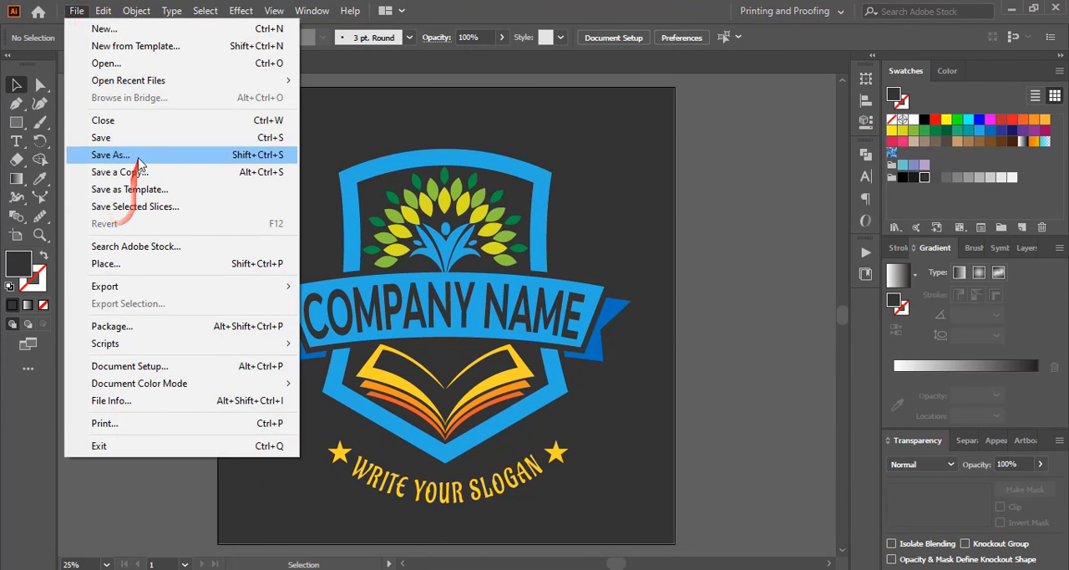
{"action": "left_click", "coordinate": [143, 154]}
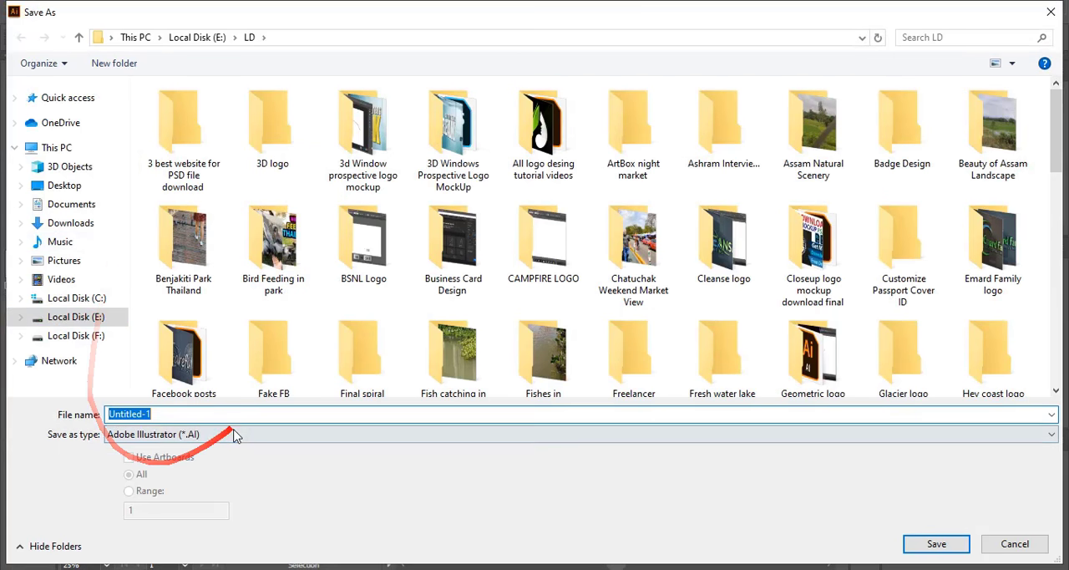
{"action": "left_click", "coordinate": [227, 434]}
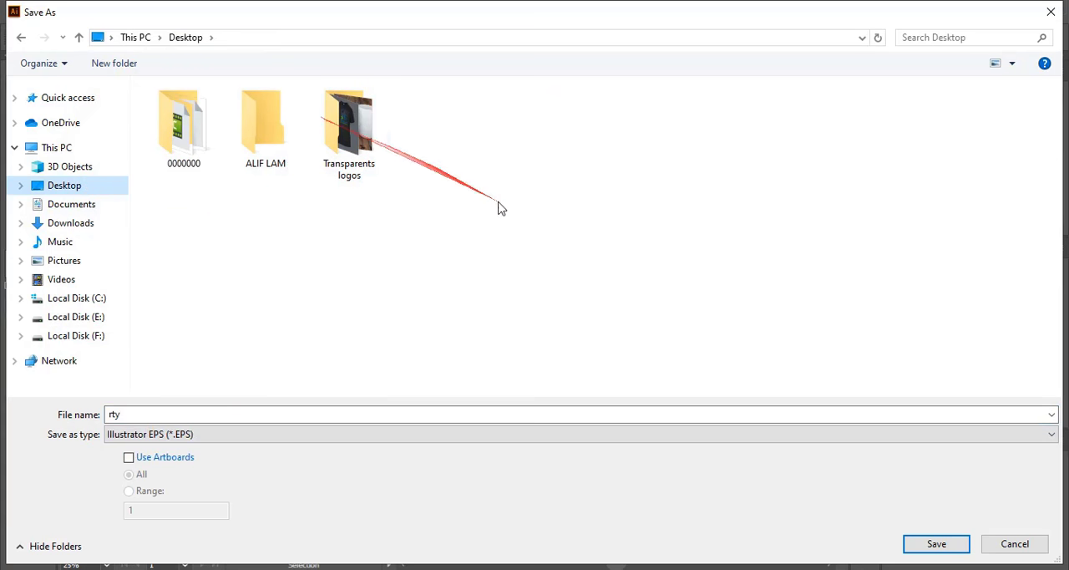
{"action": "left_click", "coordinate": [937, 543]}
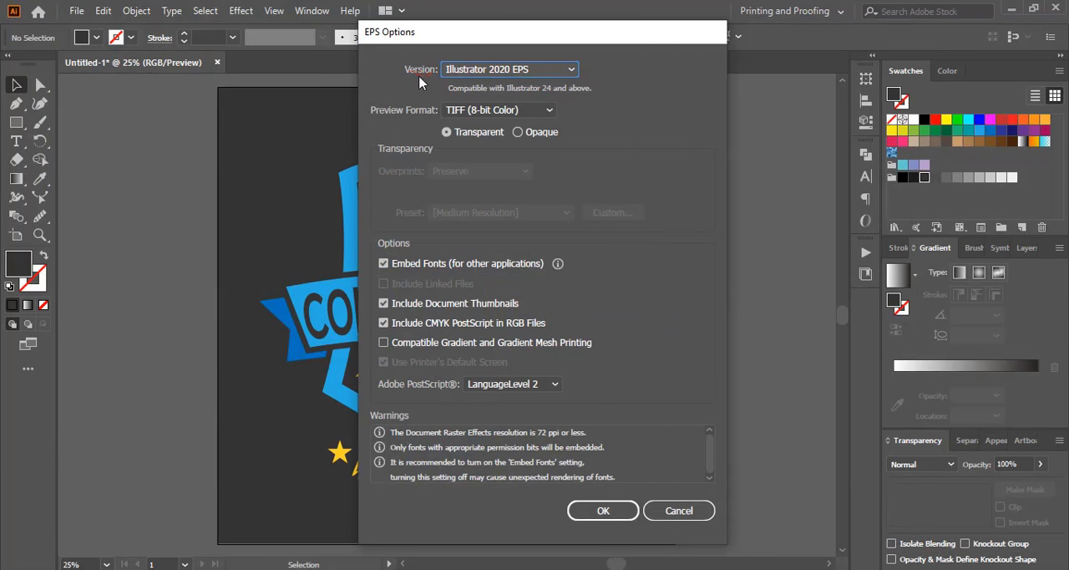
Set EPS version to Illustrator 10 EPS and accept the legacy-format warning to write rty.eps
{"action": "left_click", "coordinate": [570, 70]}
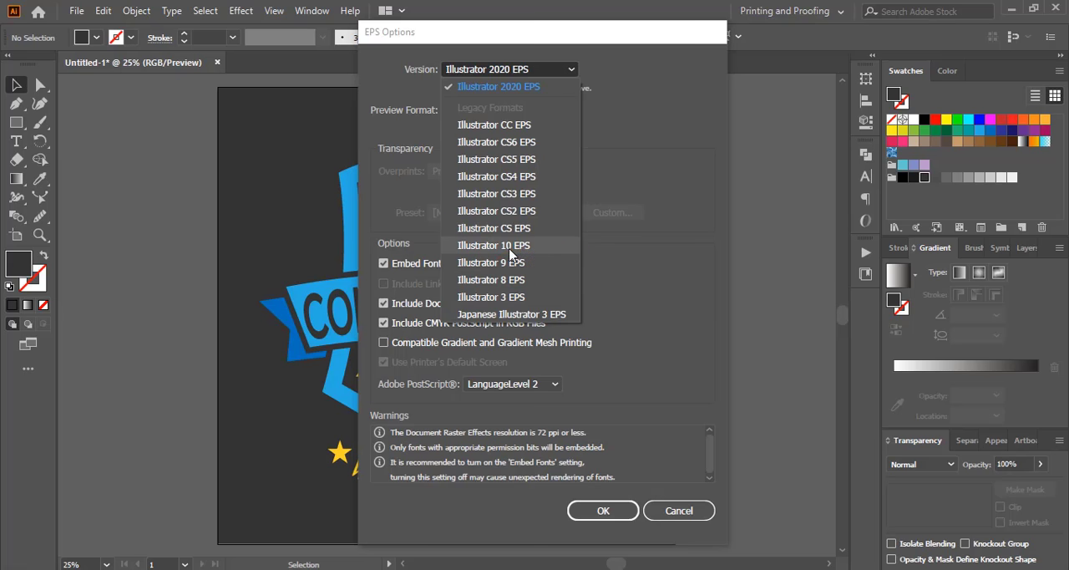
{"action": "left_click", "coordinate": [526, 247]}
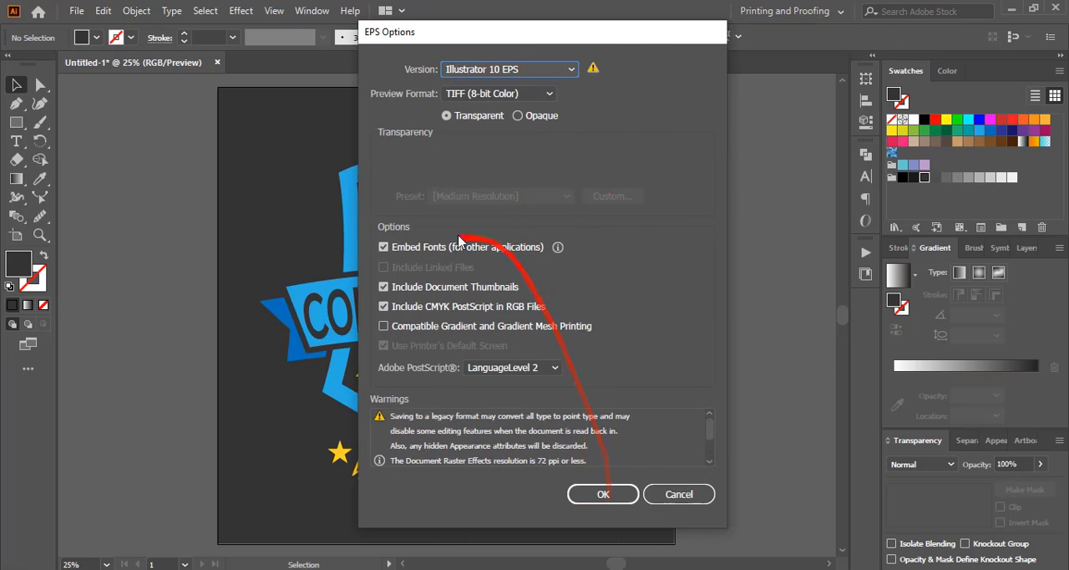
{"action": "left_click", "coordinate": [604, 494]}
{"action": "left_click", "coordinate": [604, 495]}
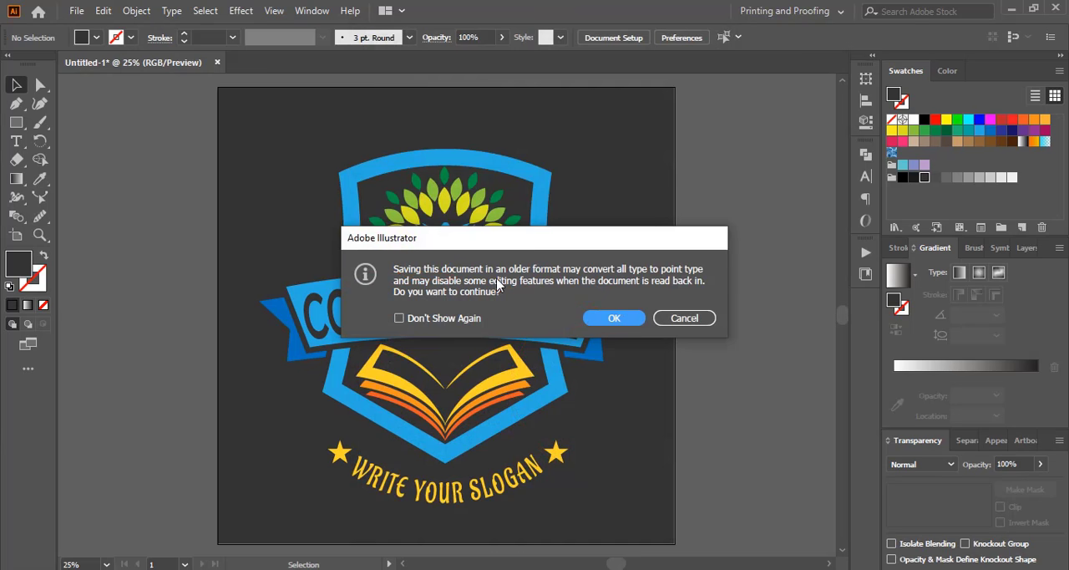
{"action": "left_click", "coordinate": [615, 318]}
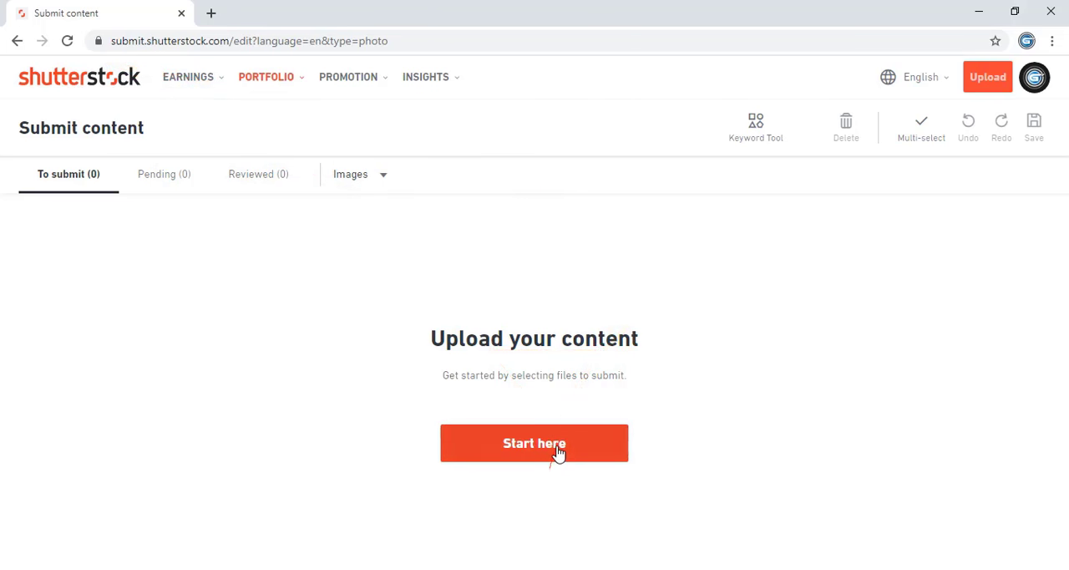
Upload rty.eps from the Desktop via Start here and Select multiple files
{"action": "left_click", "coordinate": [558, 448]}
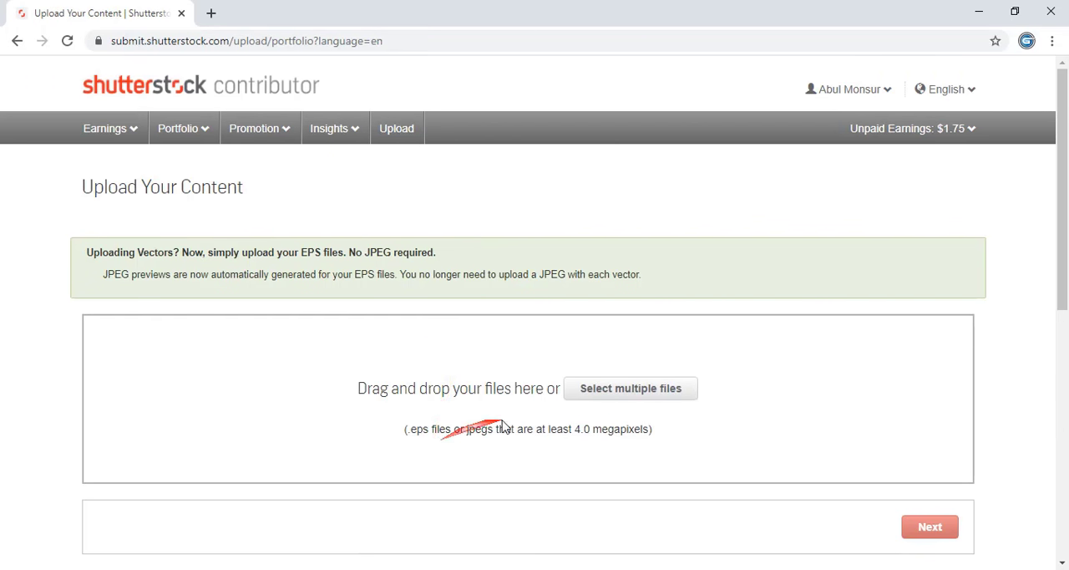
{"action": "left_click", "coordinate": [650, 395]}
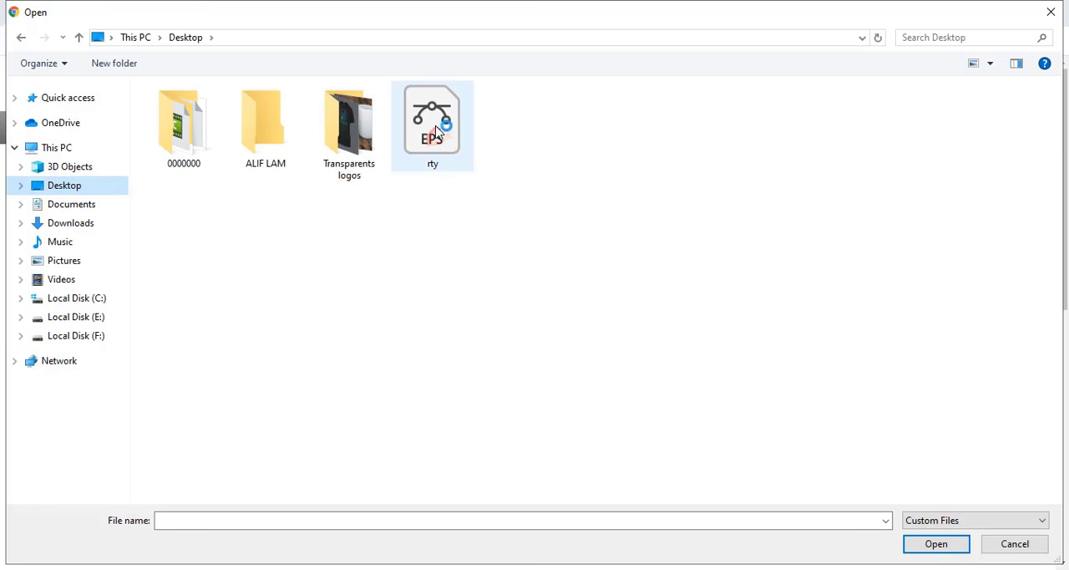
{"action": "double_click", "coordinate": [454, 142]}
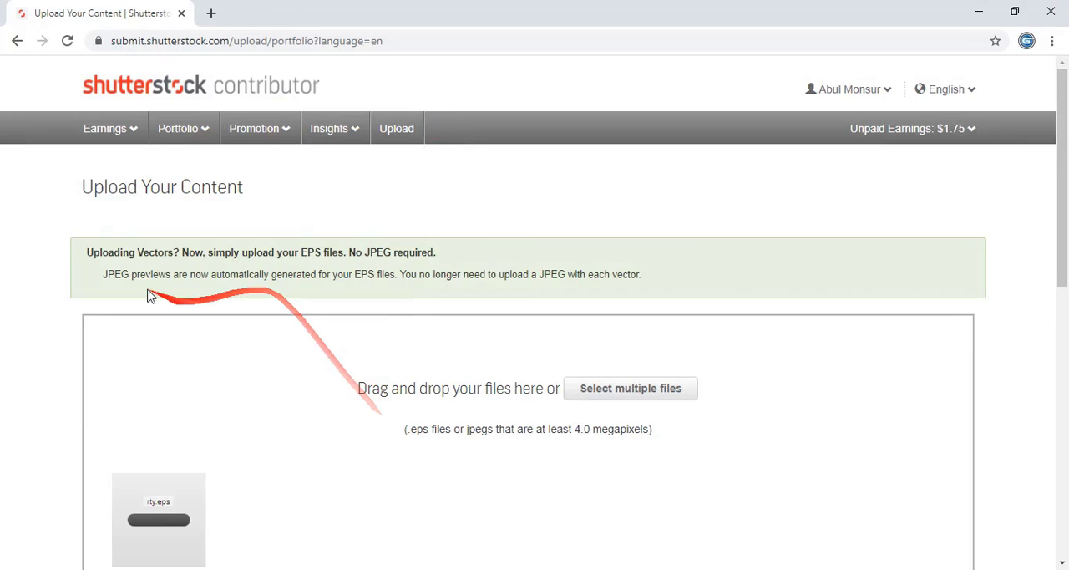
{"action": "scroll", "coordinate": [534, 334], "scroll_direction": "down", "scroll_amount": 3}
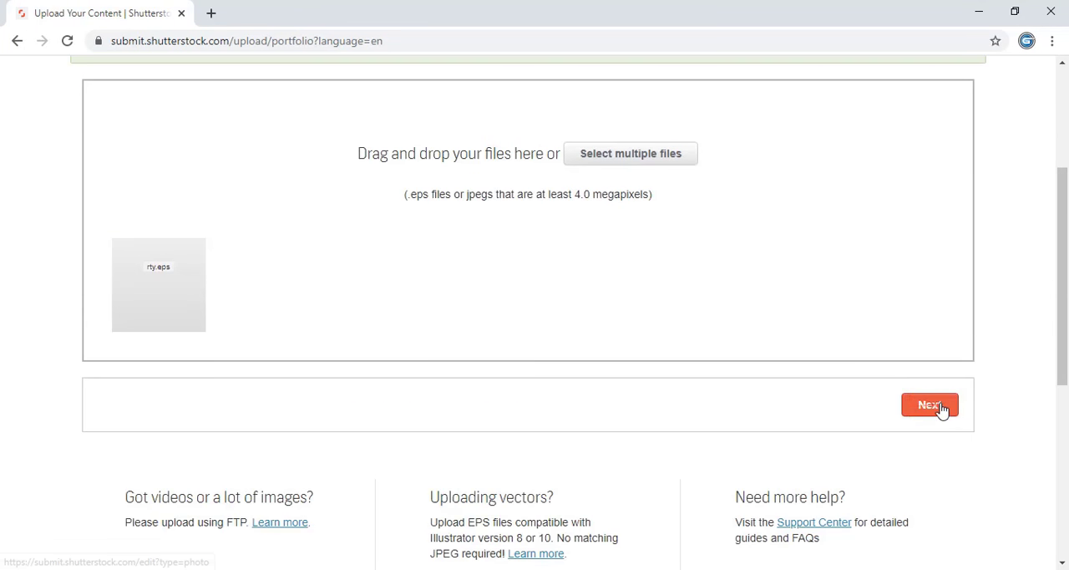
Proceed to the submission page and refresh to show the processed upload
{"action": "left_click", "coordinate": [929, 404]}
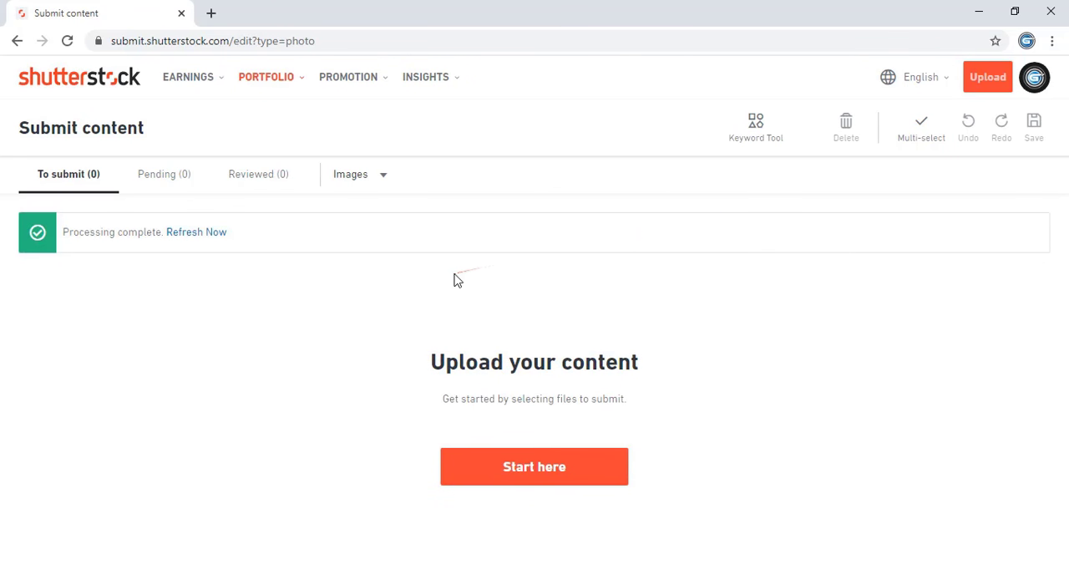
{"action": "left_click", "coordinate": [199, 234]}
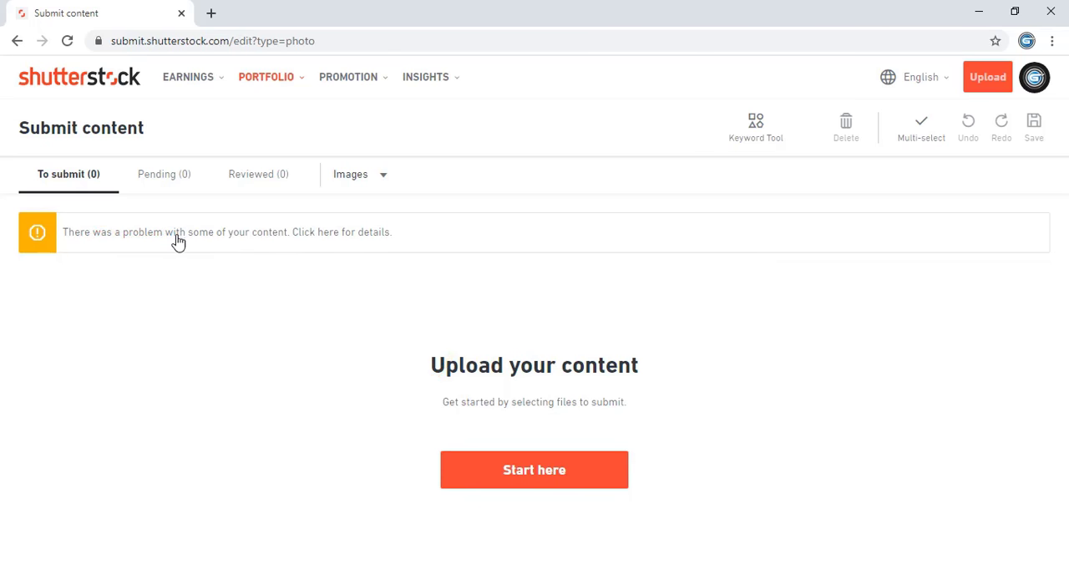
Review the live-fonts upload error for rty.eps and clear the failed upload
{"action": "left_click", "coordinate": [336, 233]}
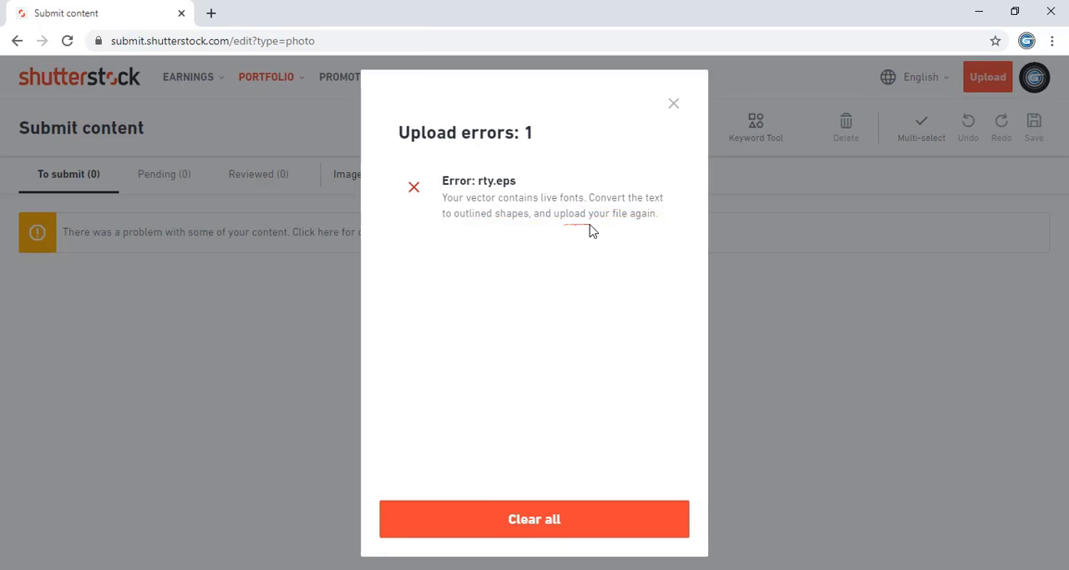
{"action": "left_click", "coordinate": [536, 518]}
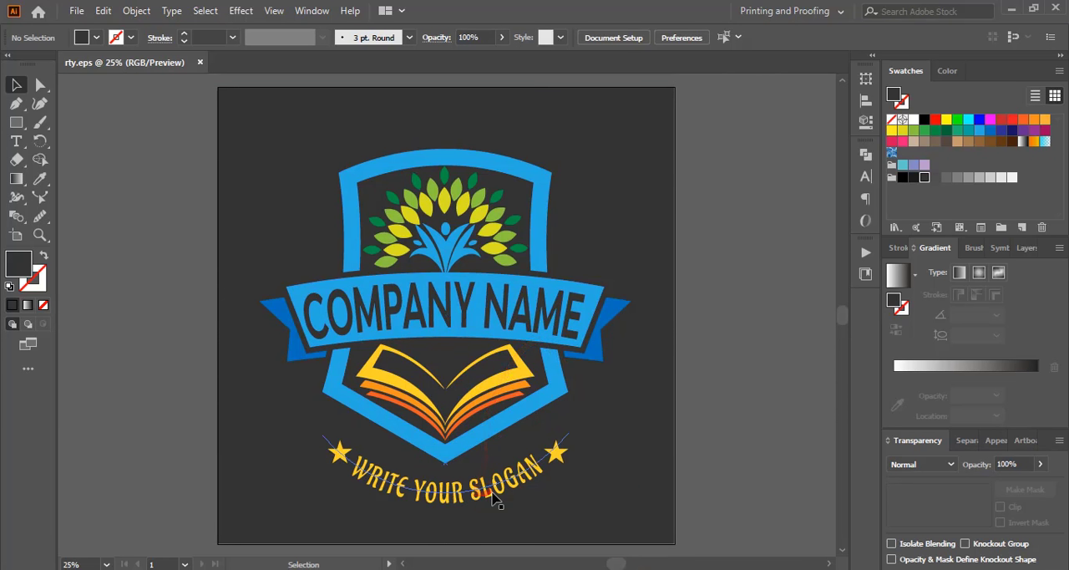
Select every object on the artboard and convert all text to outlines via Type > Create Outlines
{"action": "left_click", "coordinate": [493, 493]}
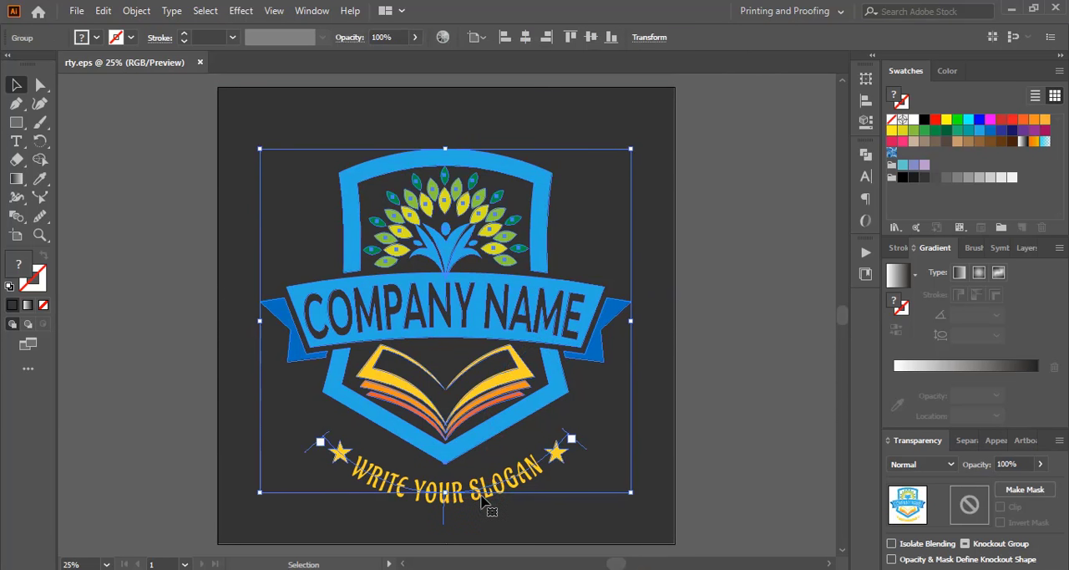
{"action": "left_click", "coordinate": [159, 167]}
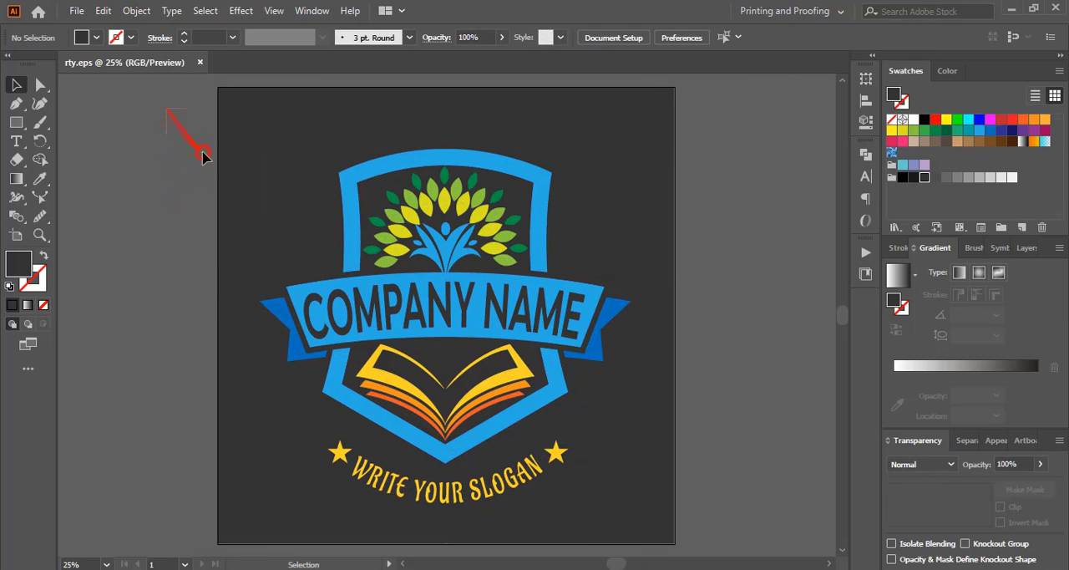
{"action": "left_click_drag", "start_coordinate": [171, 113], "coordinate": [710, 526]}
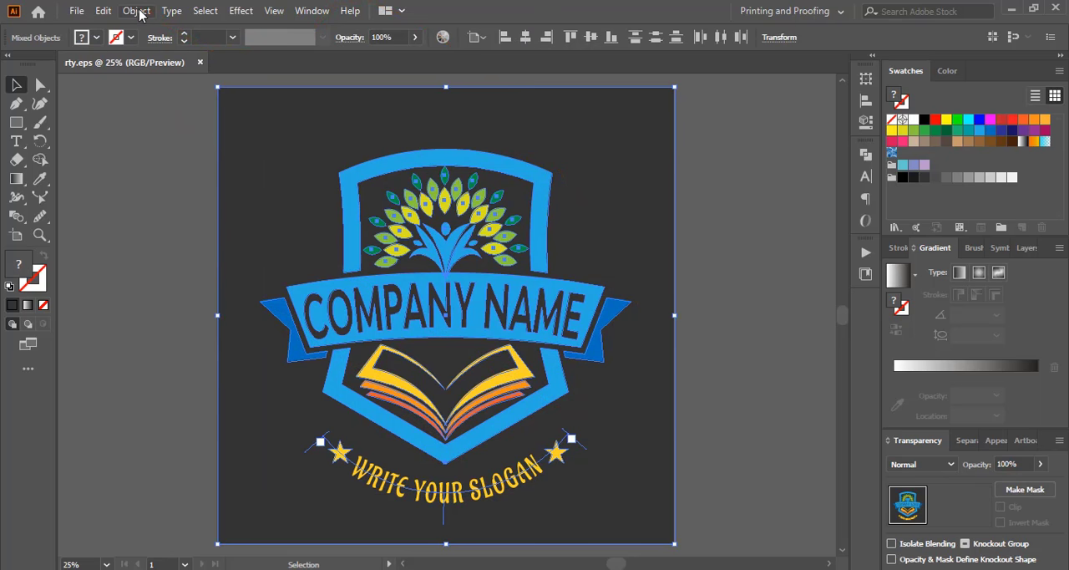
{"action": "left_click", "coordinate": [174, 11]}
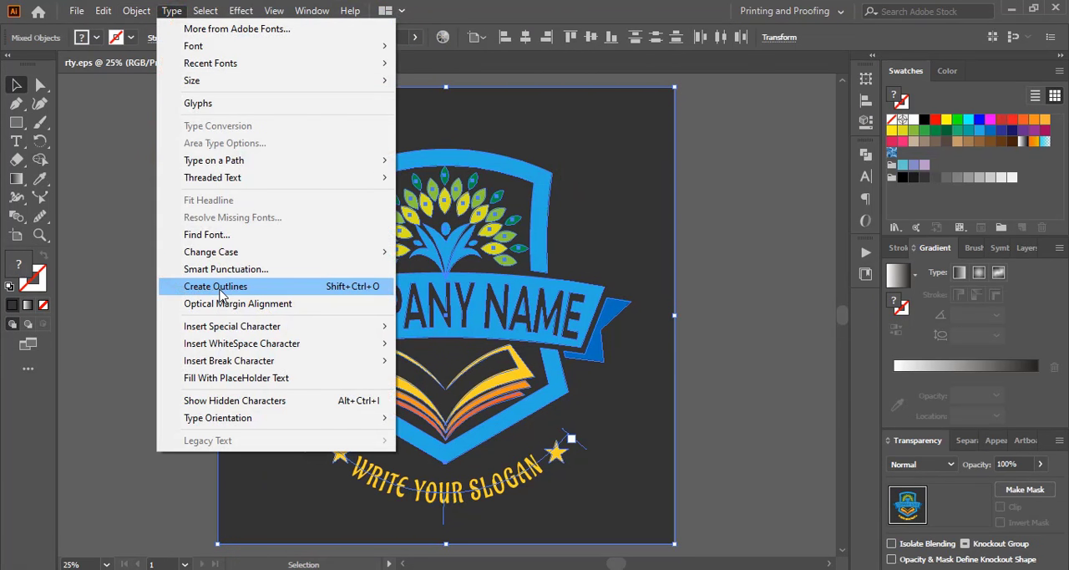
{"action": "left_click", "coordinate": [216, 286]}
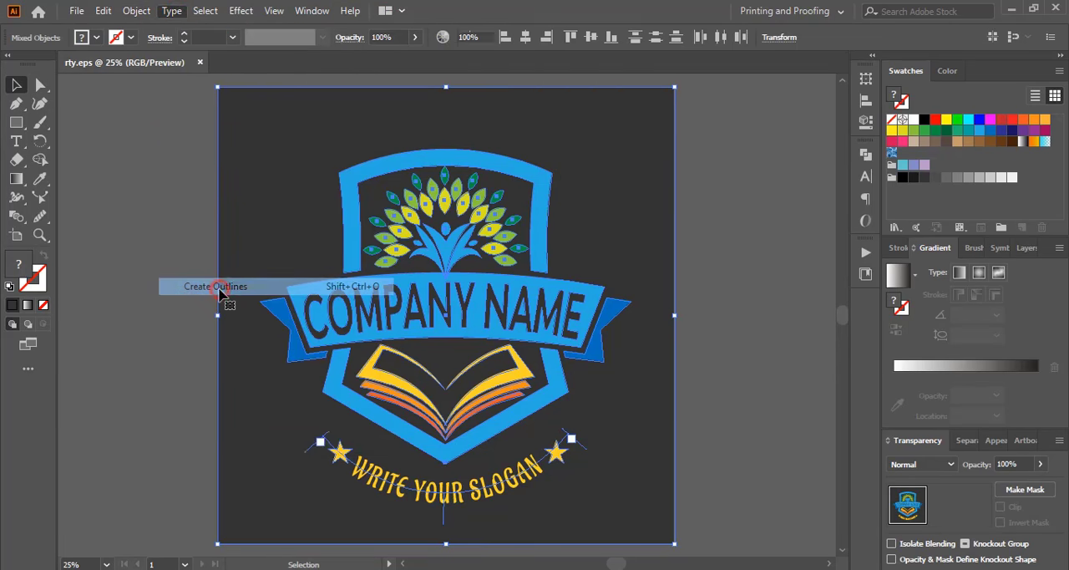
{"action": "left_click", "coordinate": [745, 324]}
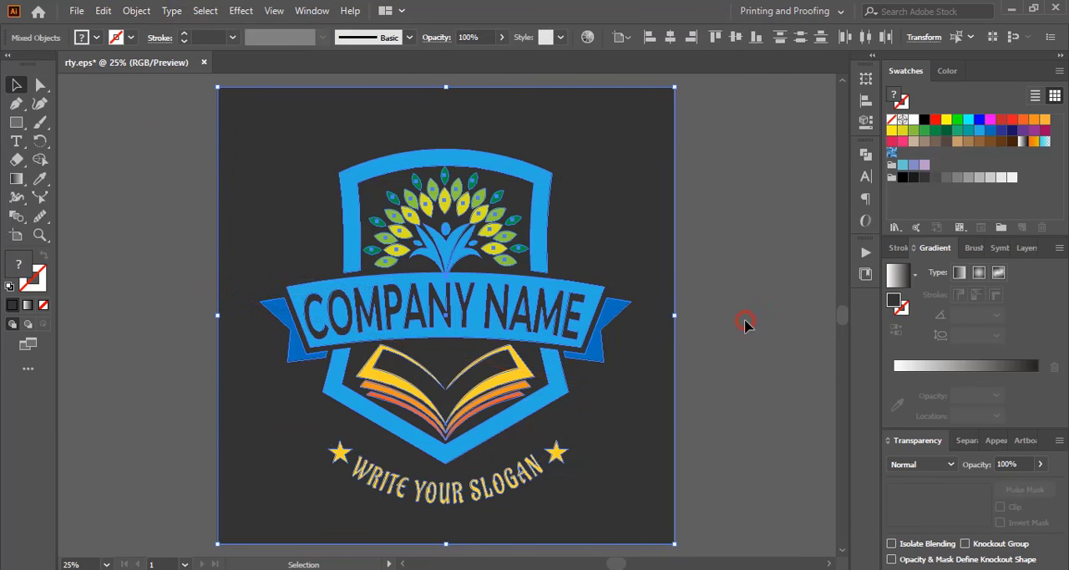
Resave over the existing rty.eps on the Desktop, confirming the replace
{"action": "left_click", "coordinate": [76, 10]}
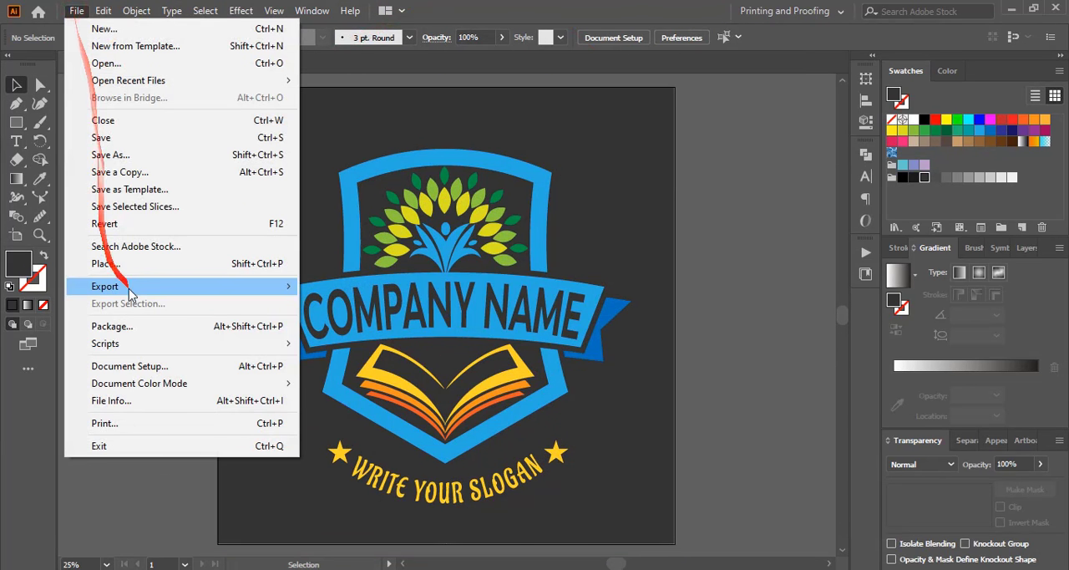
{"action": "left_click", "coordinate": [126, 155]}
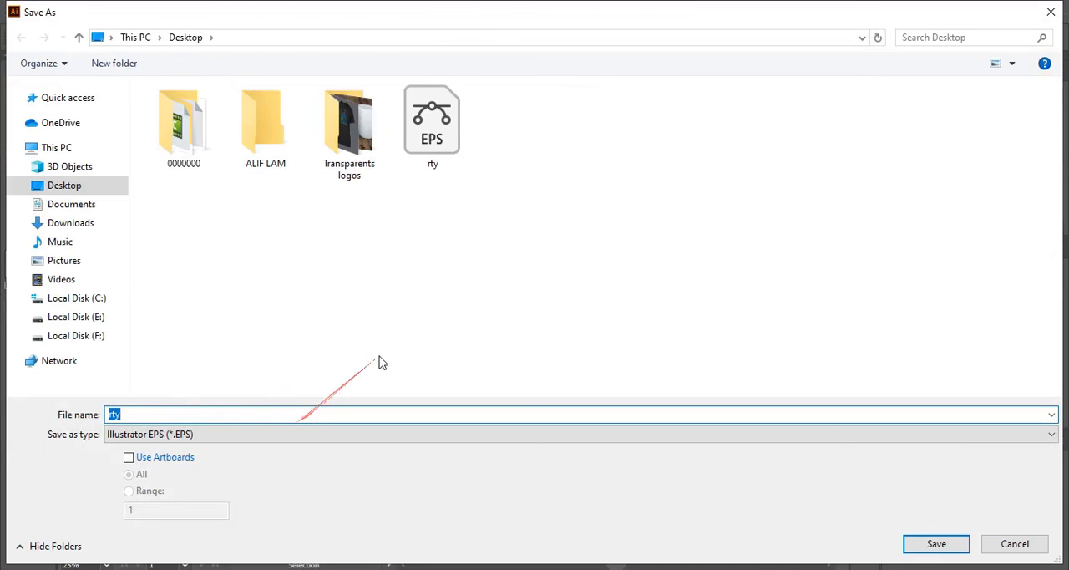
{"action": "double_click", "coordinate": [426, 125]}
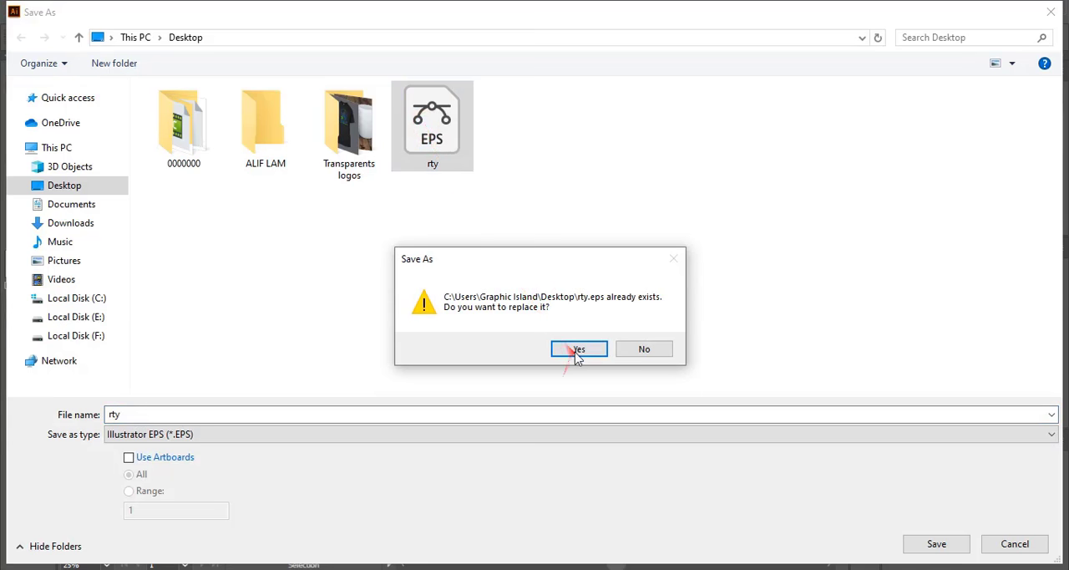
{"action": "left_click", "coordinate": [578, 349]}
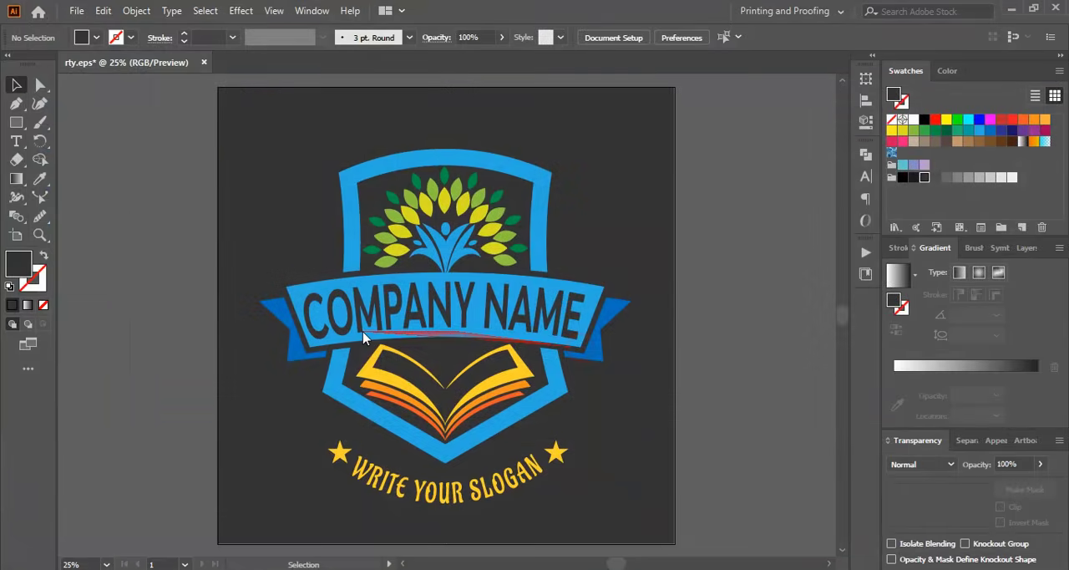
Set EPS version to Illustrator 10 EPS and accept the legacy-format warning
{"action": "left_click", "coordinate": [510, 69]}
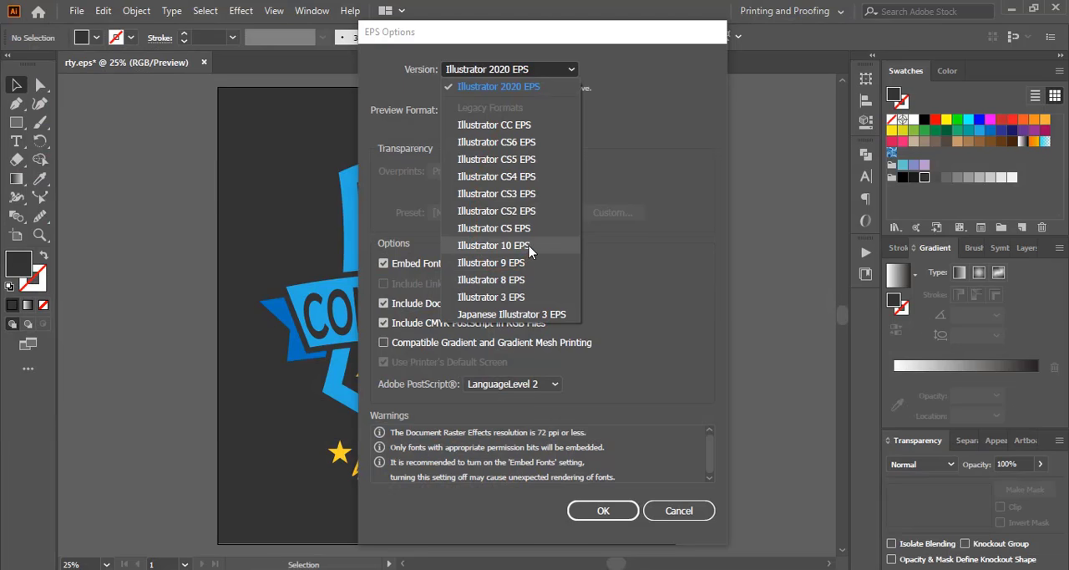
{"action": "left_click", "coordinate": [529, 246]}
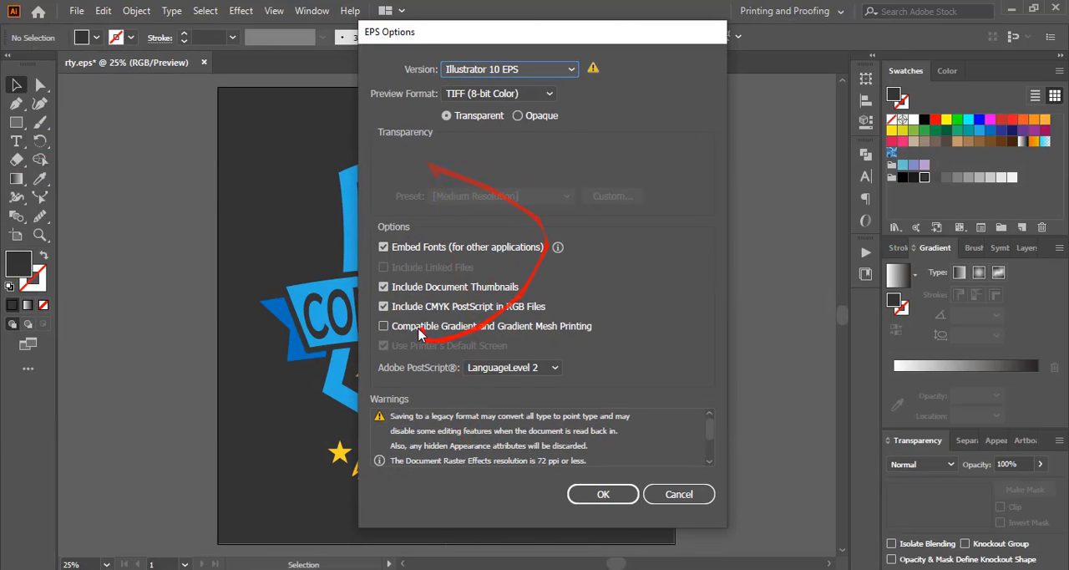
{"action": "left_click", "coordinate": [603, 494]}
{"action": "left_click", "coordinate": [613, 317]}
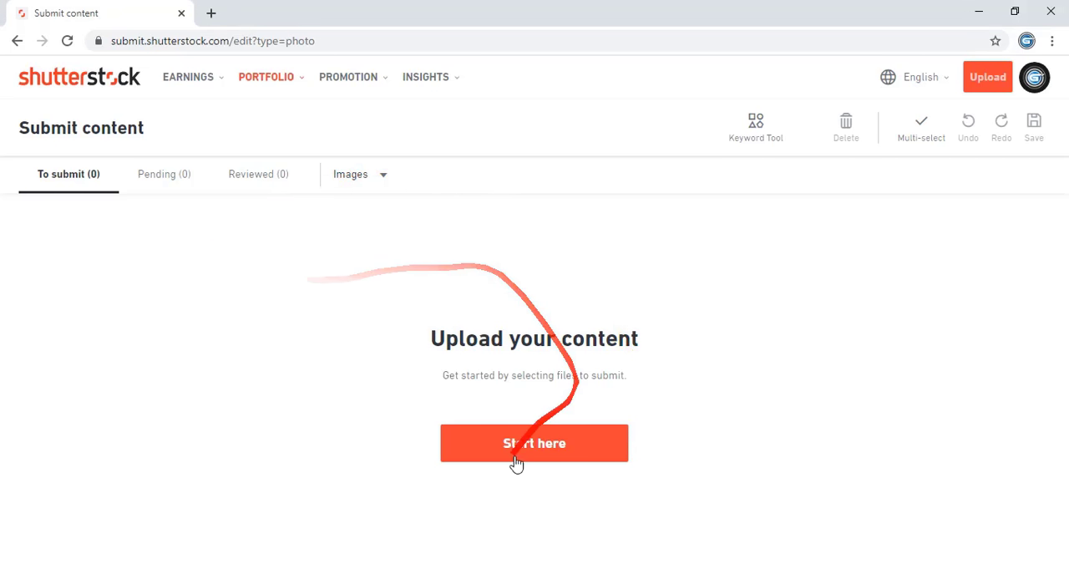
Upload rty.eps from the Desktop and continue to the submission page
{"action": "left_click", "coordinate": [547, 451]}
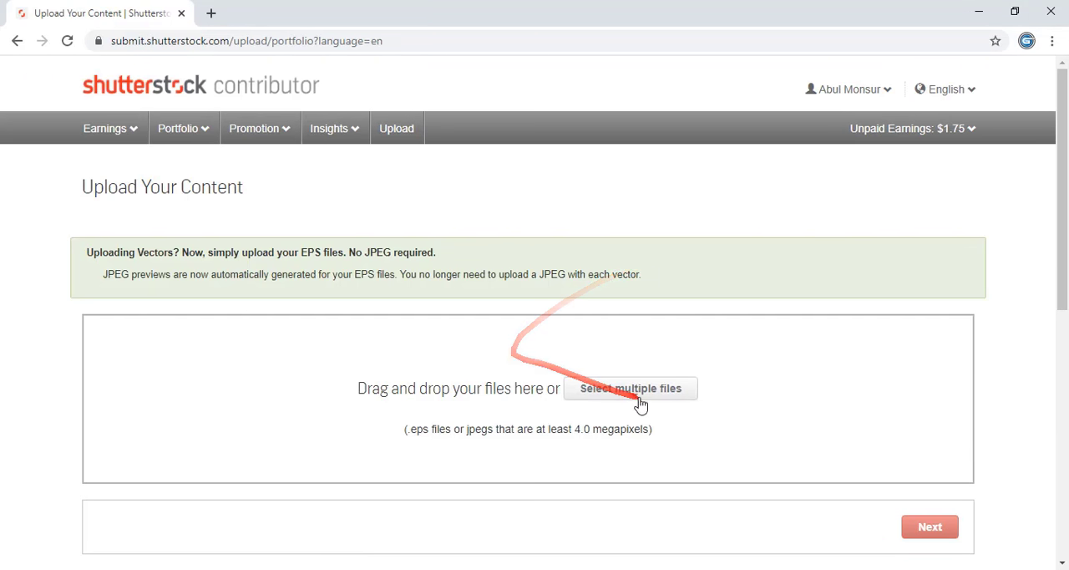
{"action": "left_click", "coordinate": [641, 402]}
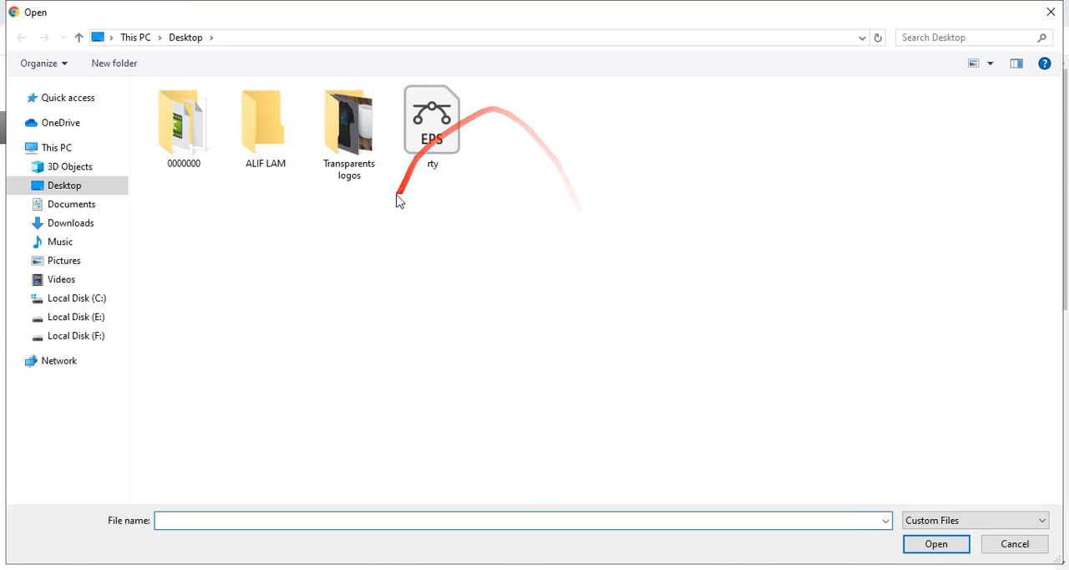
{"action": "double_click", "coordinate": [432, 125]}
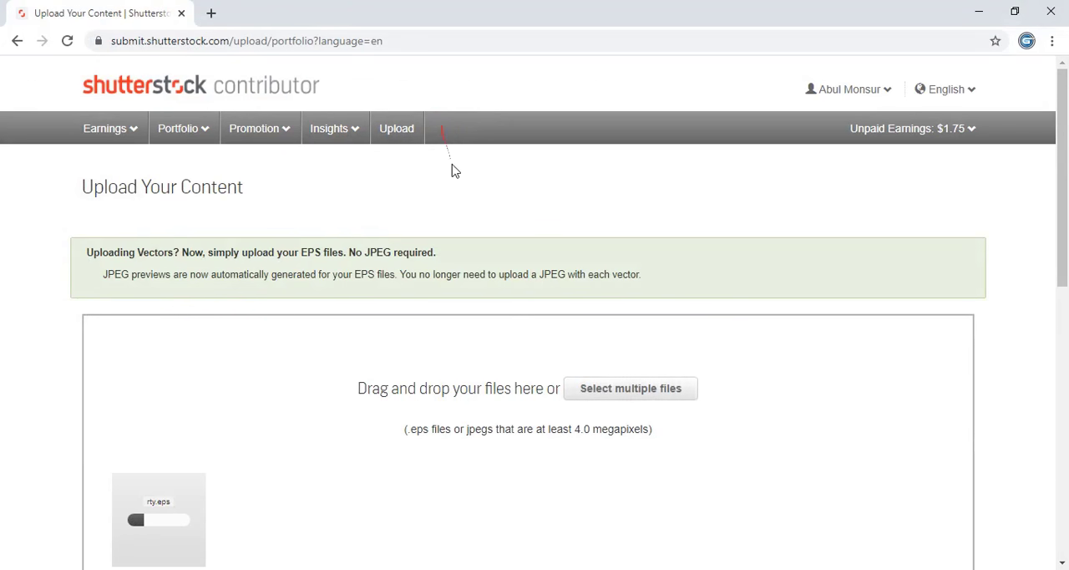
{"action": "scroll", "coordinate": [422, 258], "scroll_direction": "down", "scroll_amount": 1}
{"action": "scroll", "coordinate": [421, 264], "scroll_direction": "down", "scroll_amount": 1}
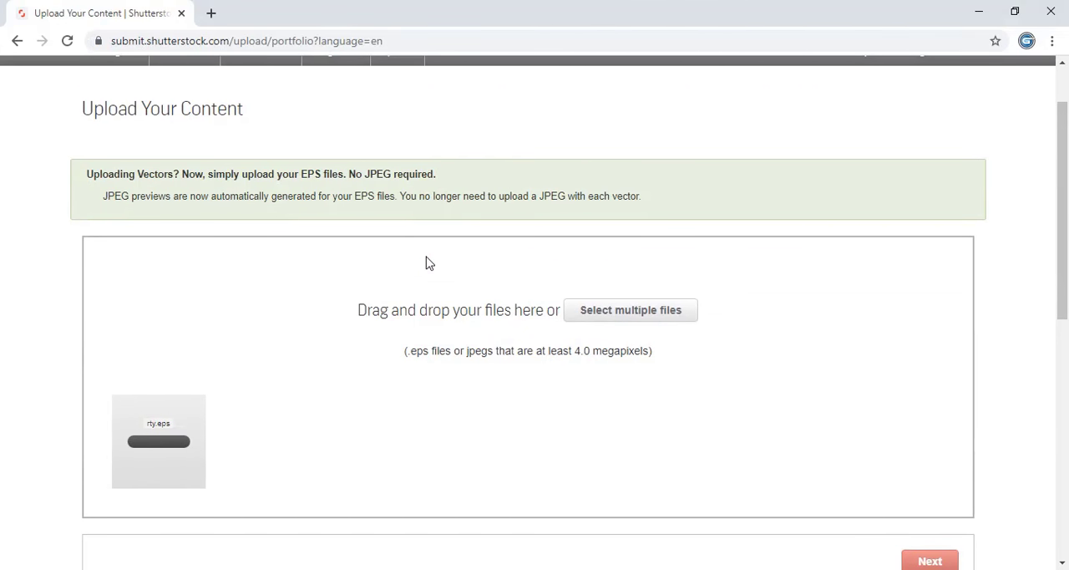
{"action": "scroll", "coordinate": [451, 288], "scroll_direction": "down", "scroll_amount": 1}
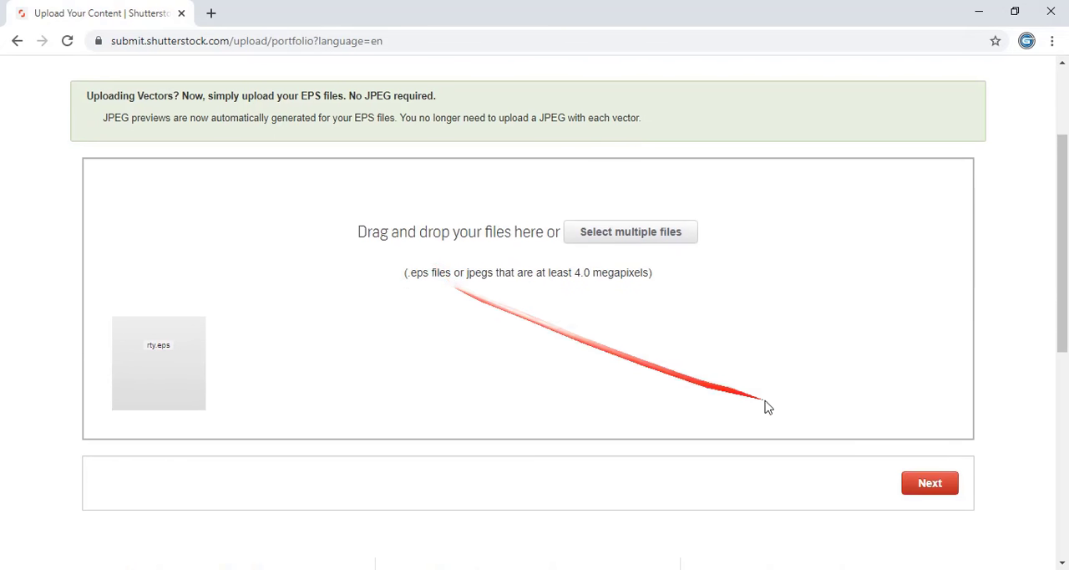
{"action": "left_click", "coordinate": [930, 482]}
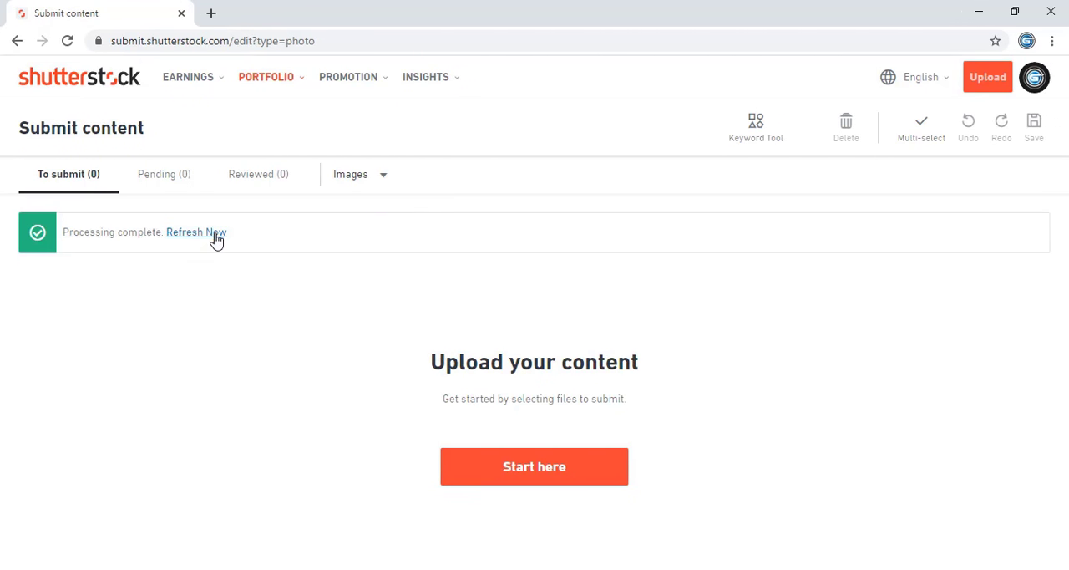
Refresh the Processing complete banner and reload so rty.eps appears under To submit
{"action": "left_click", "coordinate": [215, 236]}
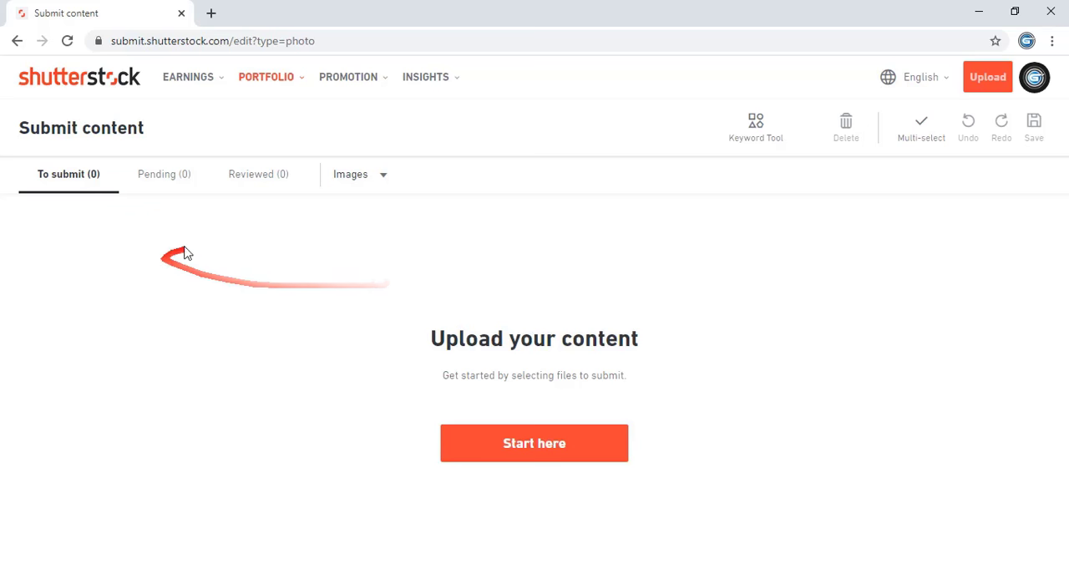
{"action": "left_click", "coordinate": [69, 41]}
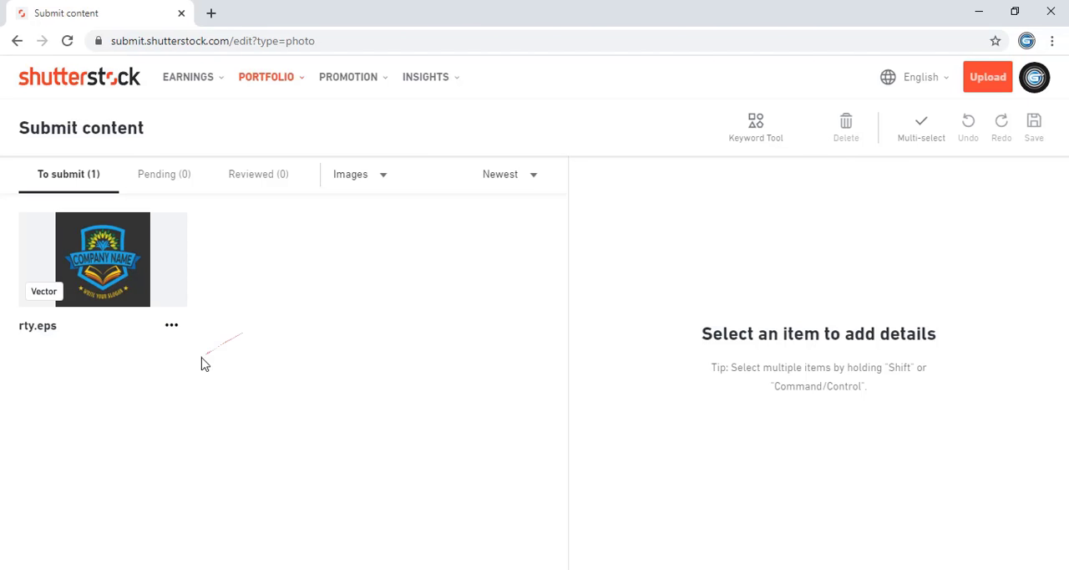
{"action": "mouse_move", "coordinate": [103, 259]}
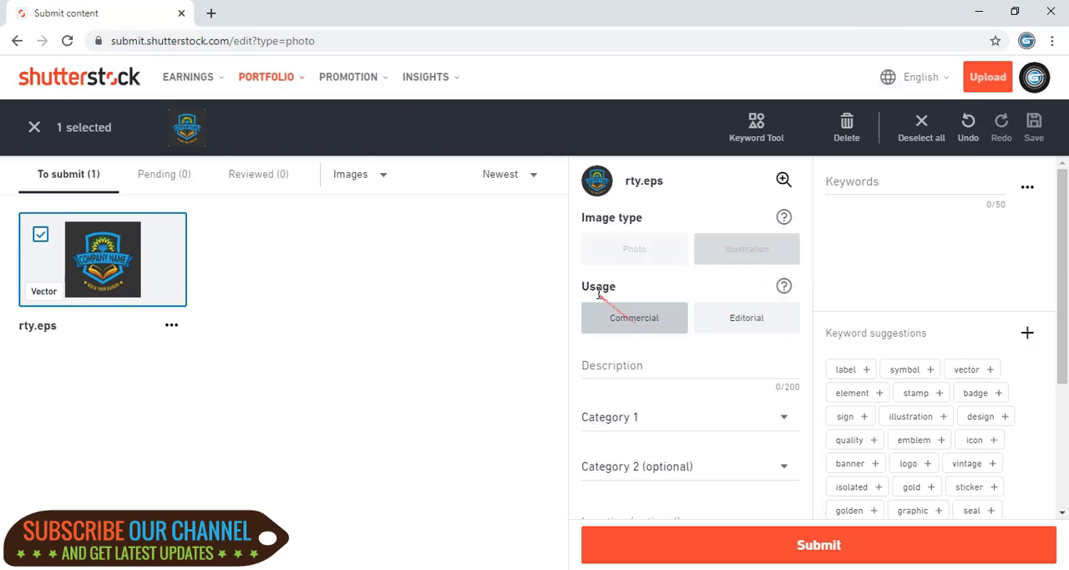
Enter the description 'Education Logo Design in Vector format' and set Category 1 to Abstract
{"action": "left_click", "coordinate": [664, 368]}
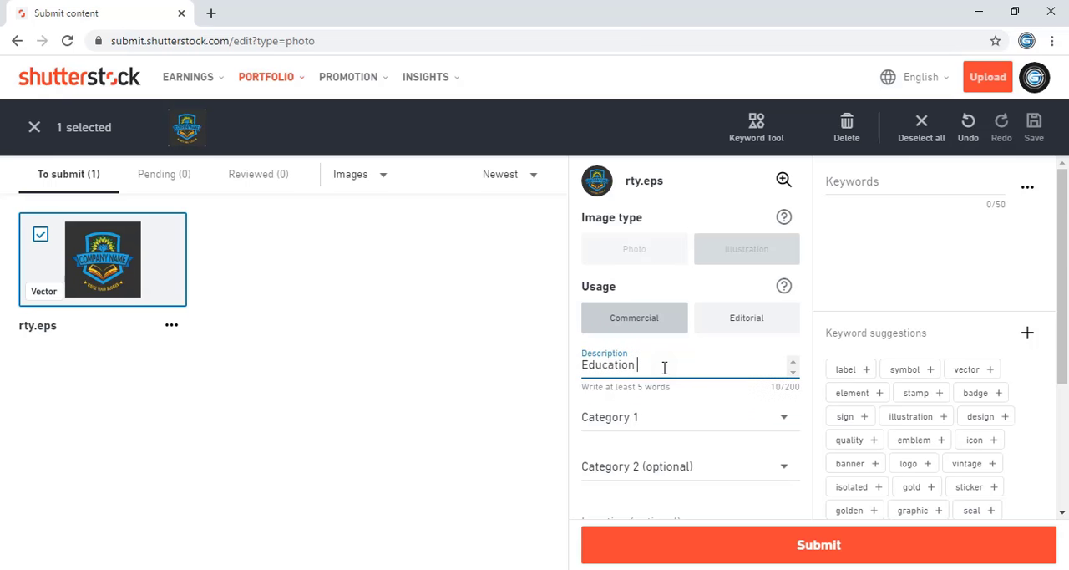
{"action": "type", "text": "go Design in Vector format"}
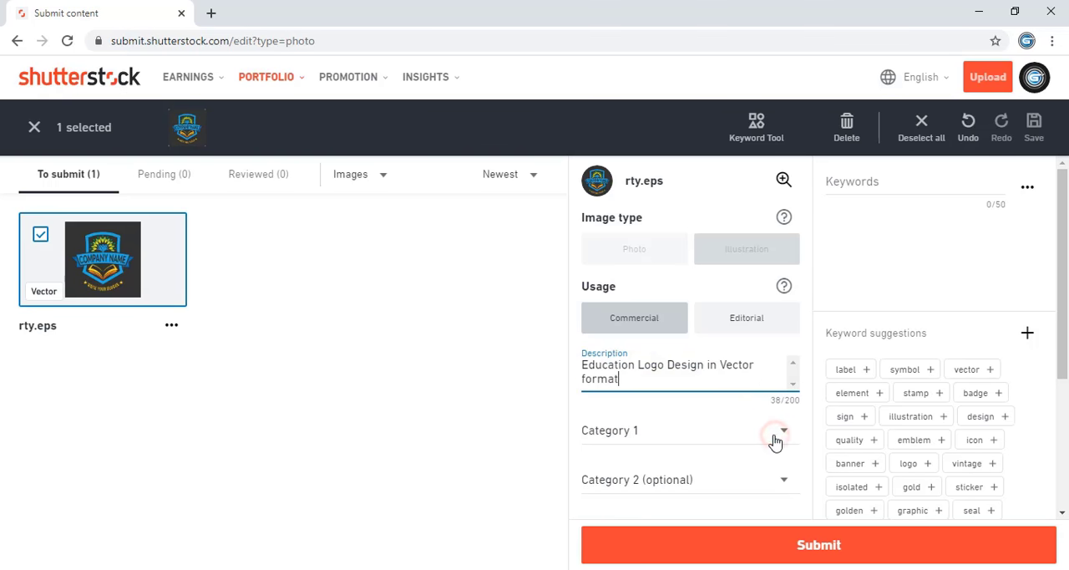
{"action": "left_click", "coordinate": [783, 429]}
{"action": "scroll", "coordinate": [690, 339], "scroll_direction": "down", "scroll_amount": 3}
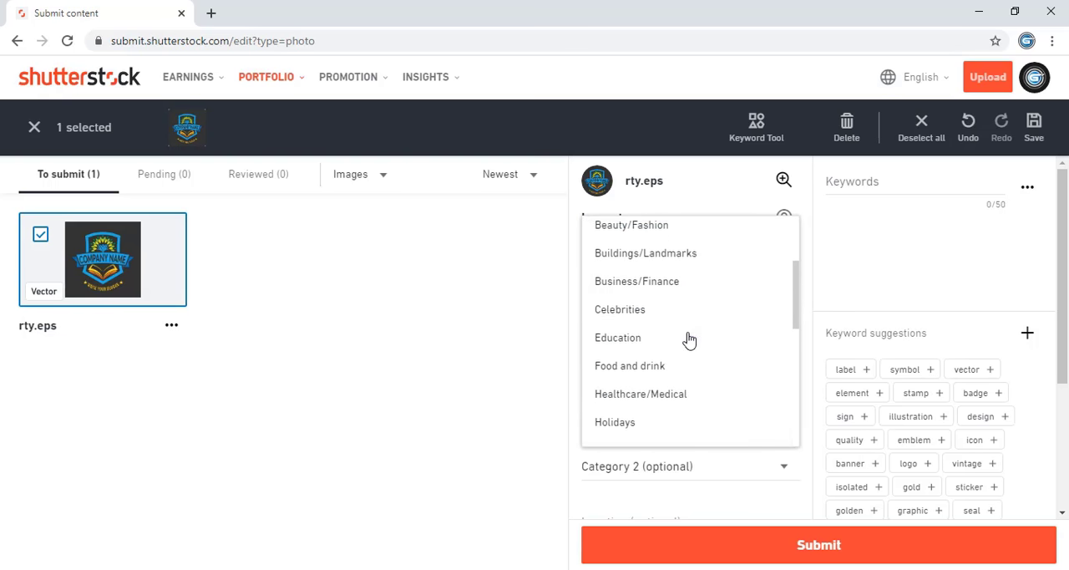
{"action": "scroll", "coordinate": [690, 339], "scroll_direction": "down", "scroll_amount": 1}
{"action": "scroll", "coordinate": [690, 339], "scroll_direction": "up", "scroll_amount": 4}
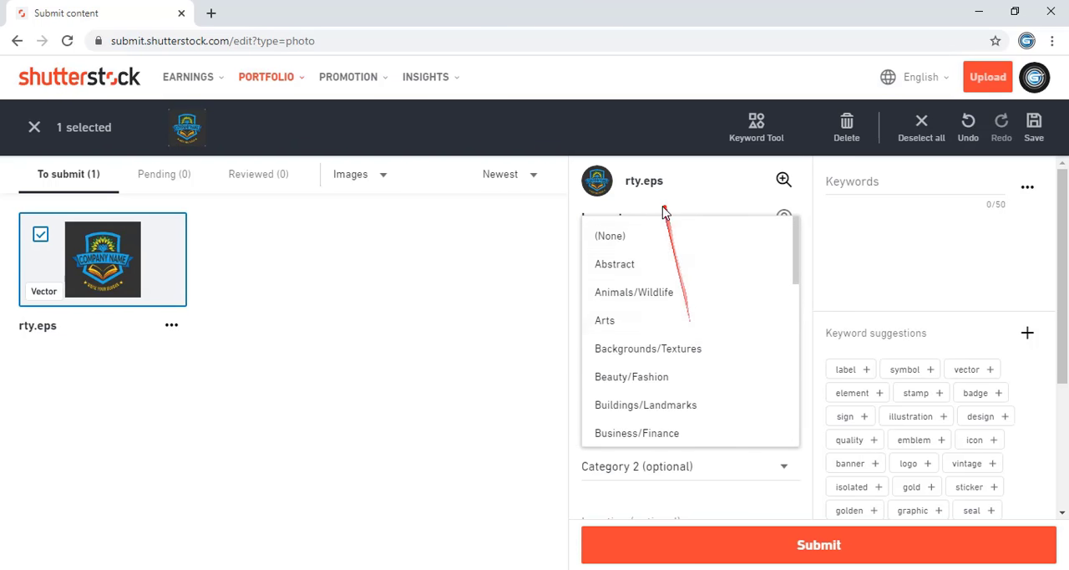
{"action": "left_click", "coordinate": [652, 269]}
{"action": "left_click", "coordinate": [909, 185]}
{"action": "type", "text": "Edu"}
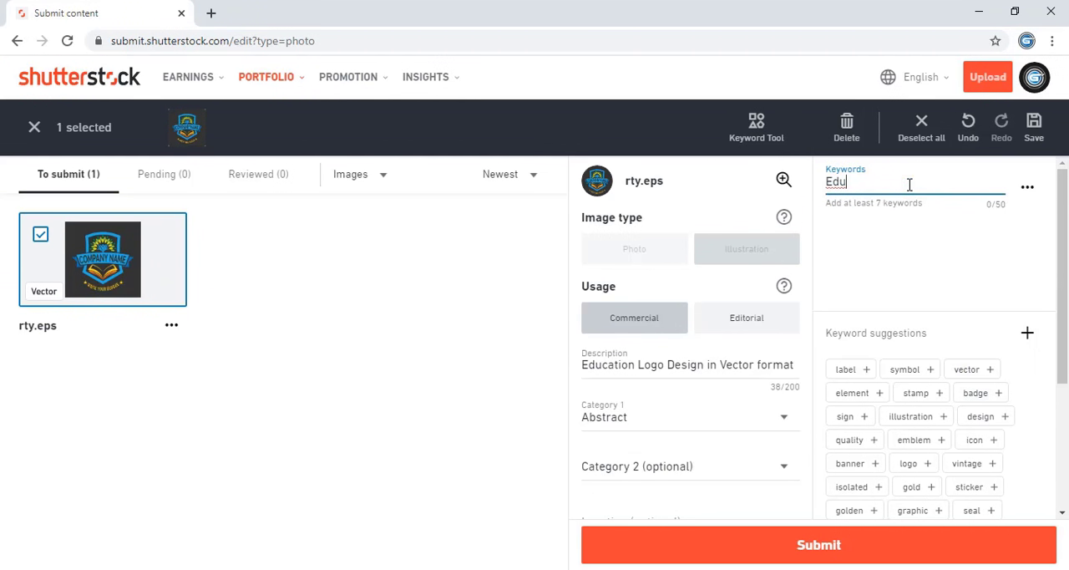
{"action": "type", "text": "cation"}
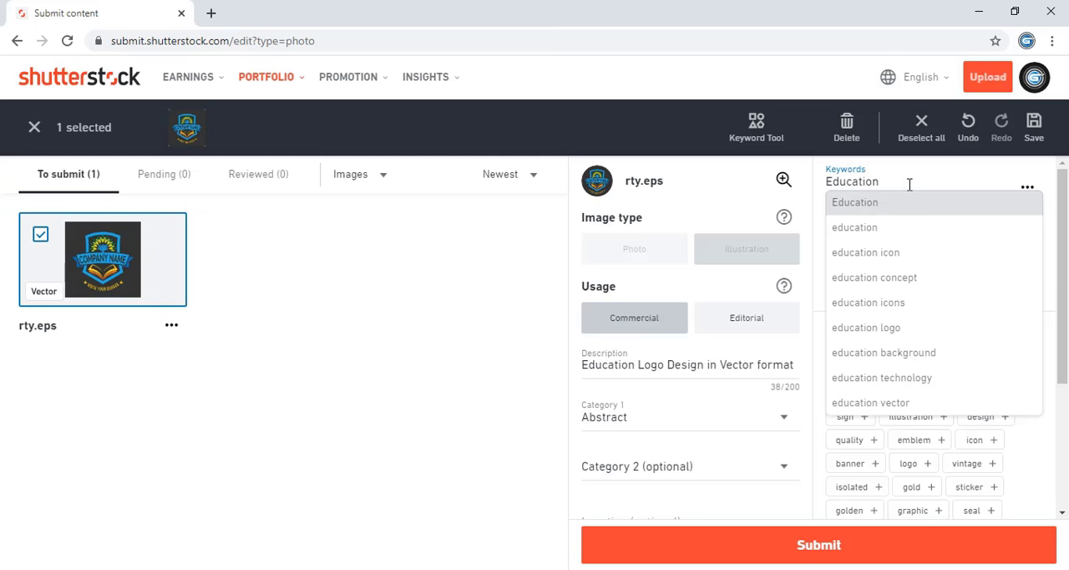
Add the keyword education from autocomplete and pick a logo design suggestion
{"action": "left_click", "coordinate": [844, 202]}
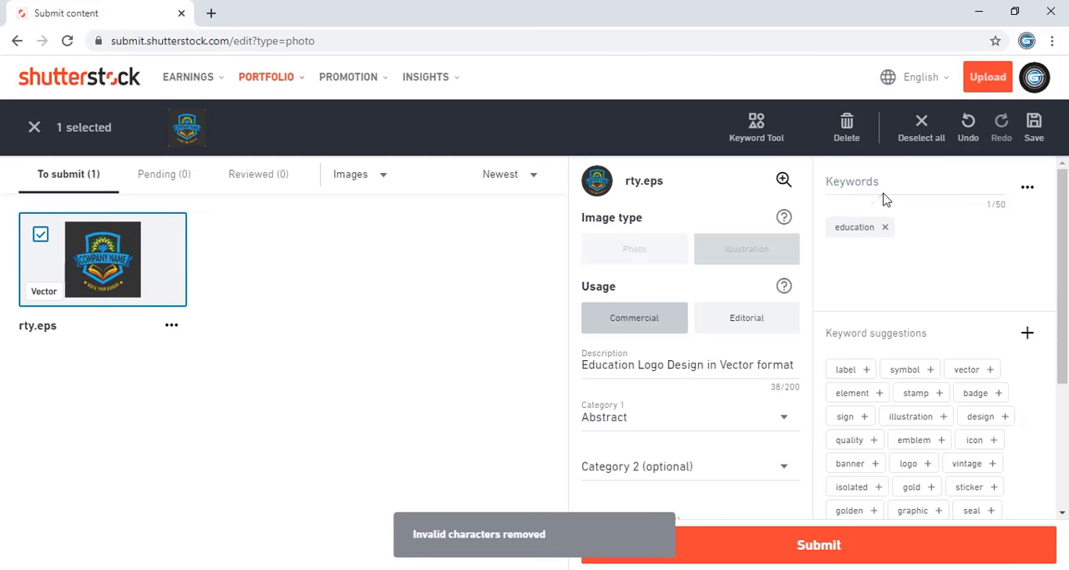
{"action": "left_click", "coordinate": [886, 181]}
{"action": "type", "text": "logo design"}
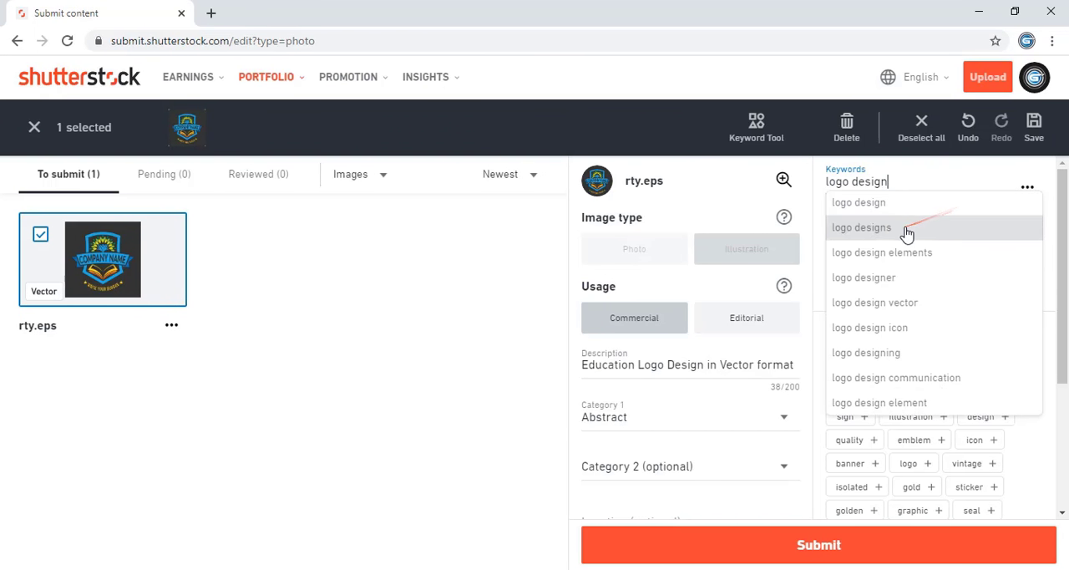
{"action": "left_click", "coordinate": [898, 227]}
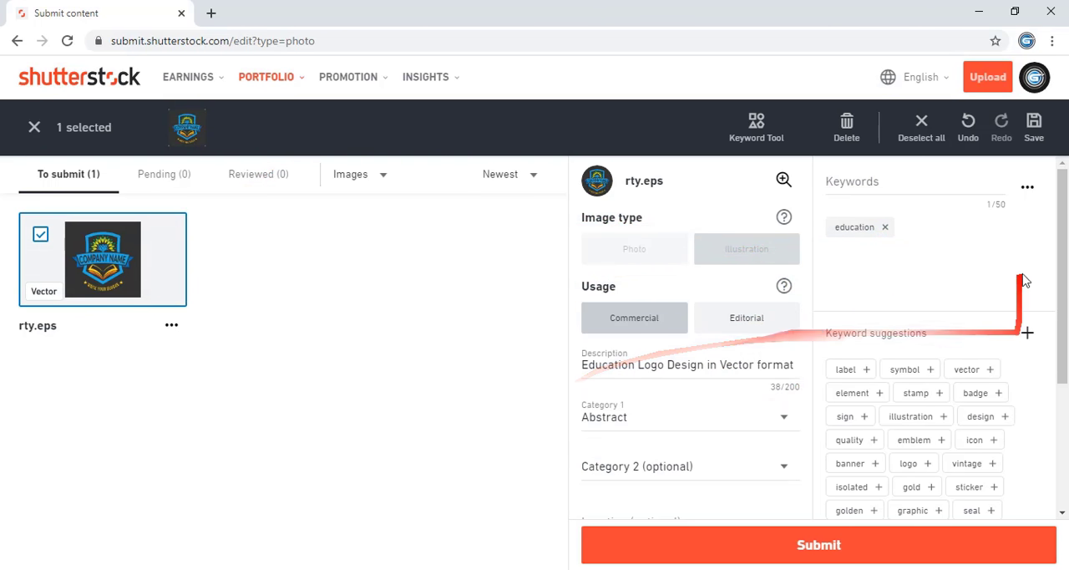
{"action": "scroll", "coordinate": [979, 273], "scroll_direction": "down", "scroll_amount": 1}
{"action": "scroll", "coordinate": [978, 274], "scroll_direction": "down", "scroll_amount": 1}
{"action": "scroll", "coordinate": [975, 276], "scroll_direction": "down", "scroll_amount": 1}
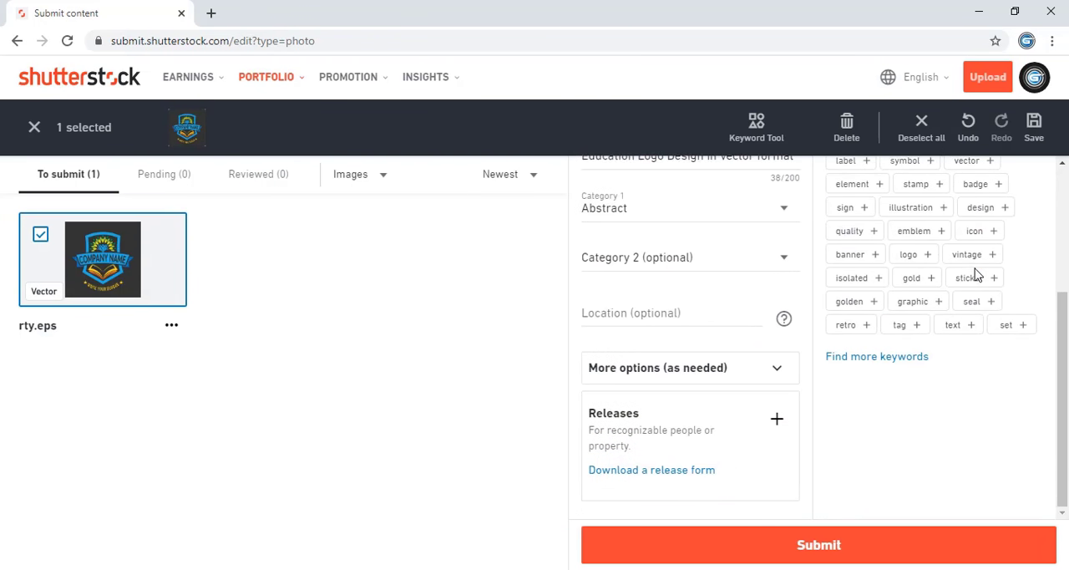